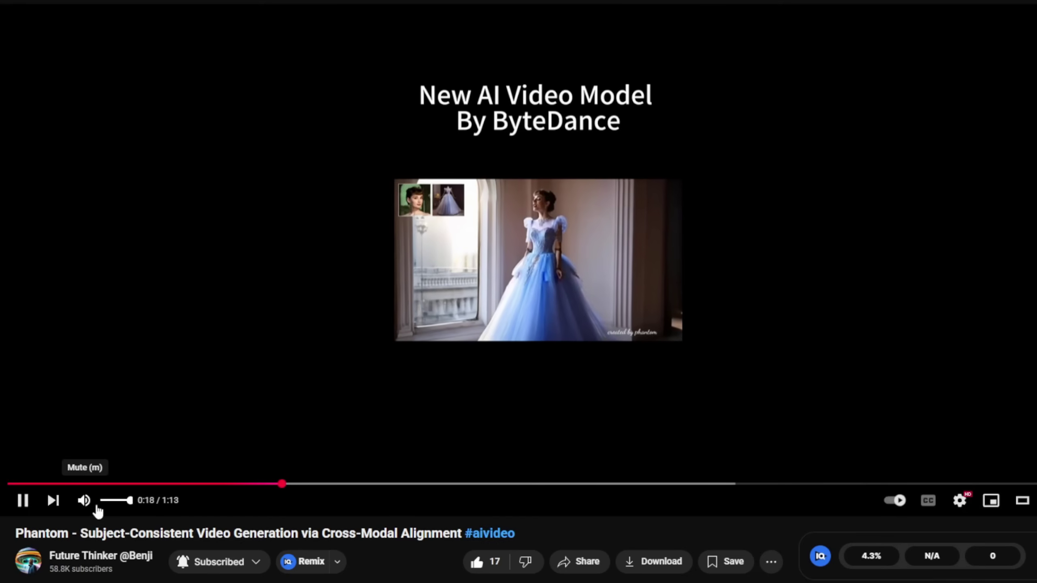
Mute the YouTube video about Phantom subject-consistent video generation
{"action": "left_click", "coordinate": [84, 499]}
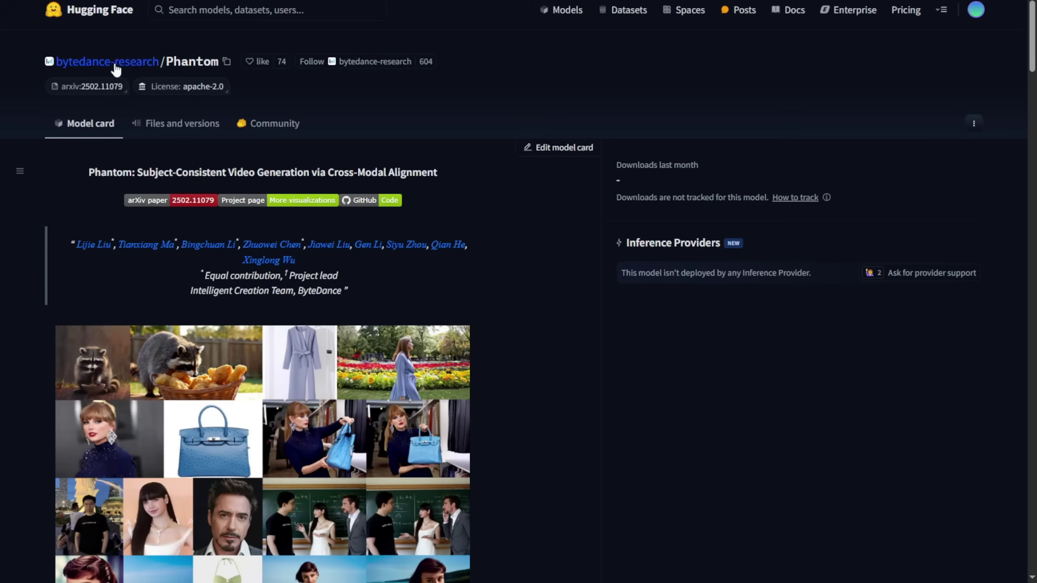
{"action": "mouse_move", "coordinate": [94, 70]}
{"action": "left_click", "coordinate": [182, 124]}
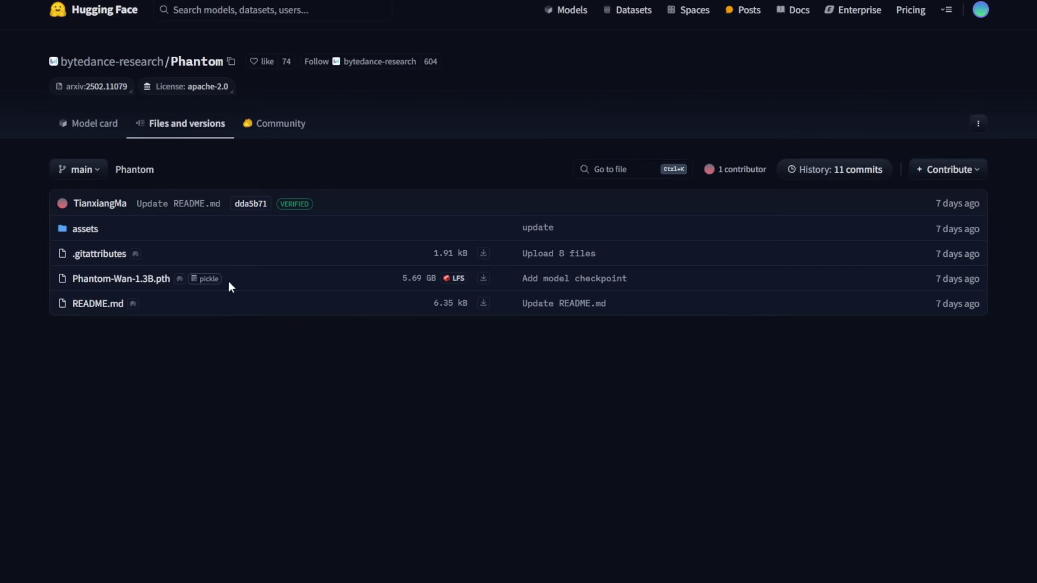
{"action": "left_click_drag", "start_coordinate": [246, 284], "coordinate": [55, 275]}
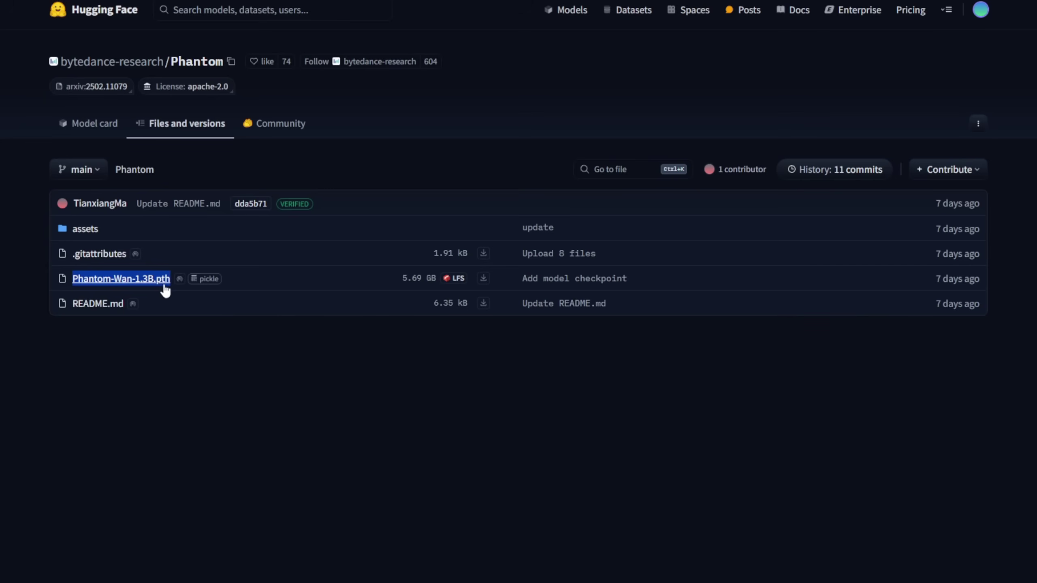
{"action": "left_click", "coordinate": [87, 131]}
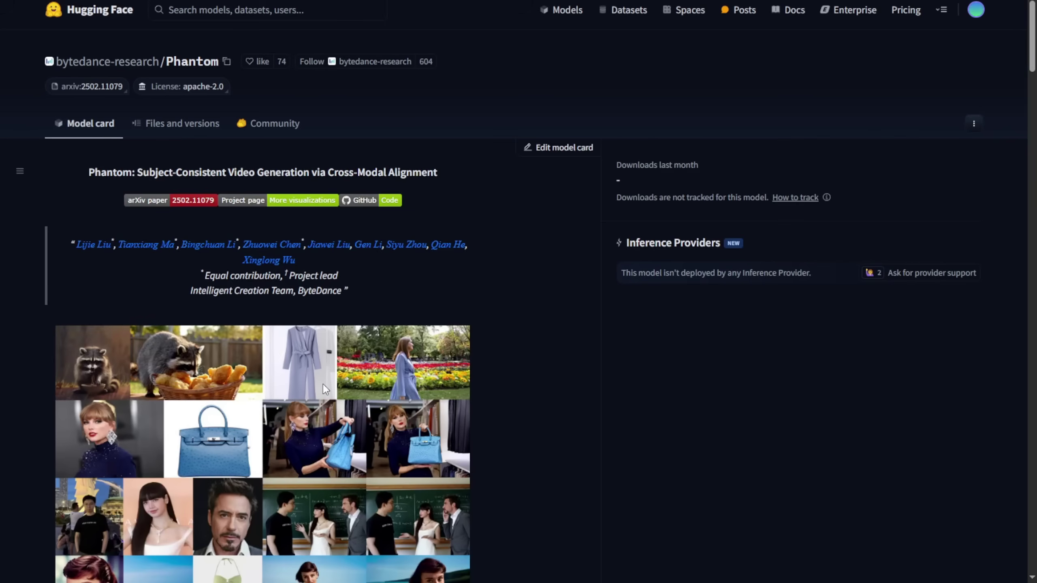
Scroll the Phantom model card down to the Latest News and Todo List sections
{"action": "scroll", "coordinate": [322, 385], "scroll_direction": "down", "scroll_amount": 10}
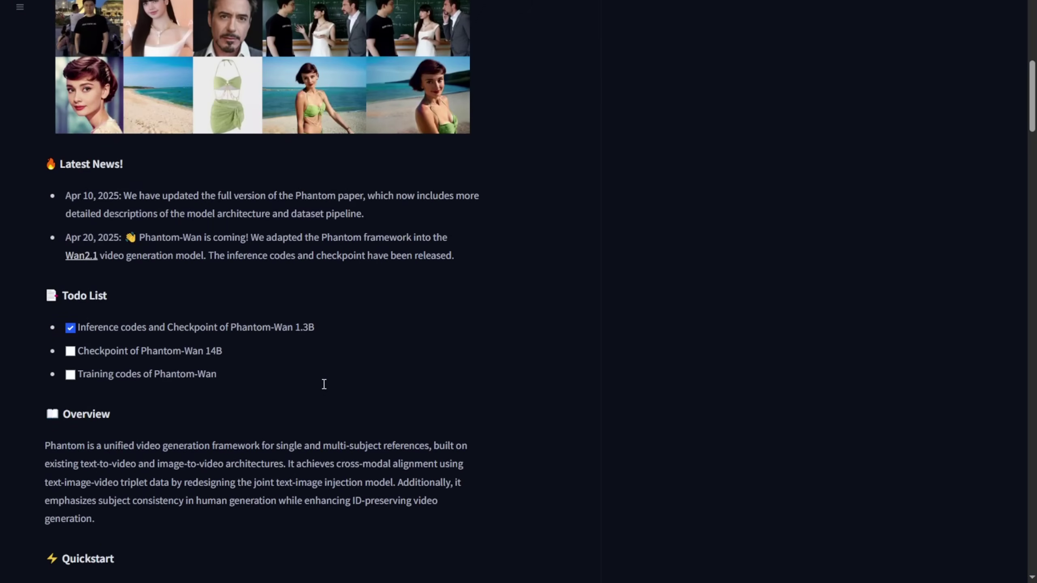
{"action": "scroll", "coordinate": [324, 384], "scroll_direction": "down", "scroll_amount": 3}
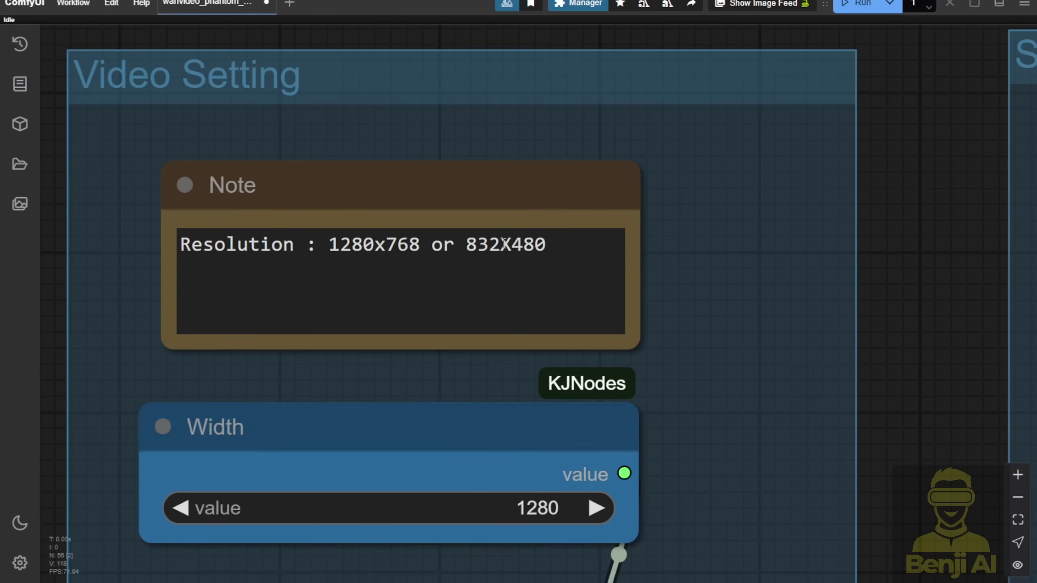
{"action": "left_click_drag", "start_coordinate": [512, 245], "coordinate": [548, 244]}
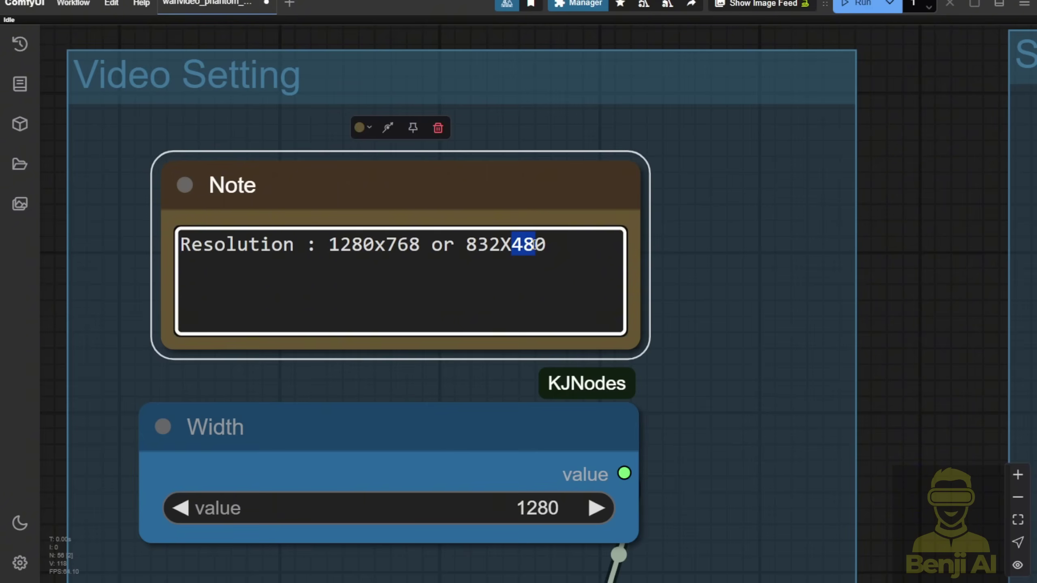
{"action": "left_click", "coordinate": [420, 250]}
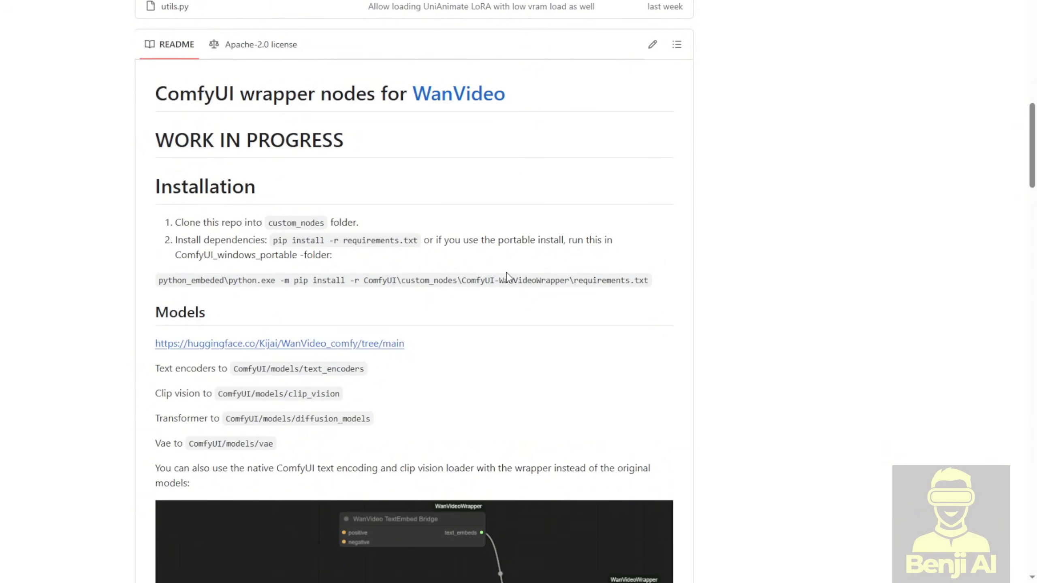
Scroll back up the WanVideo wrapper README page
{"action": "scroll", "coordinate": [485, 286], "scroll_direction": "up", "scroll_amount": 10}
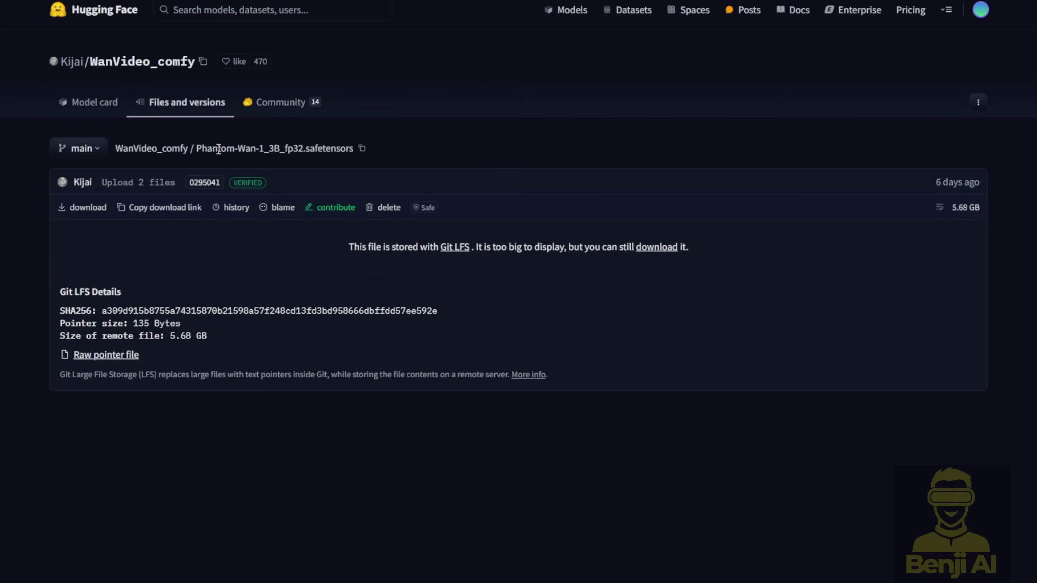
Highlight the Phantom-Wan-1 model name, its fp16 precision and the 2.87 GB file size
{"action": "left_click_drag", "start_coordinate": [196, 151], "coordinate": [302, 146]}
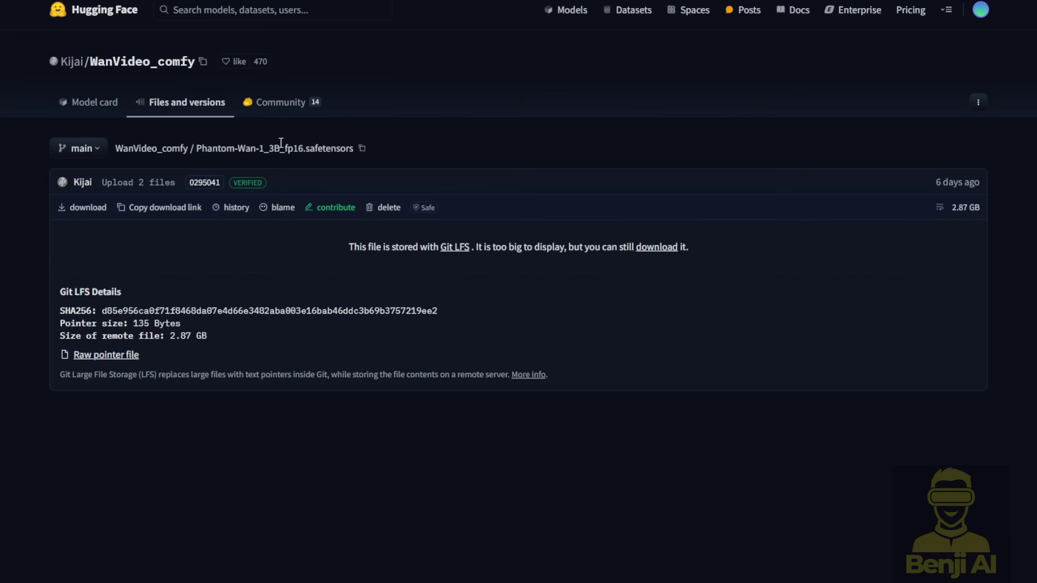
{"action": "left_click_drag", "start_coordinate": [285, 149], "coordinate": [303, 149]}
{"action": "left_click_drag", "start_coordinate": [949, 210], "coordinate": [977, 210]}
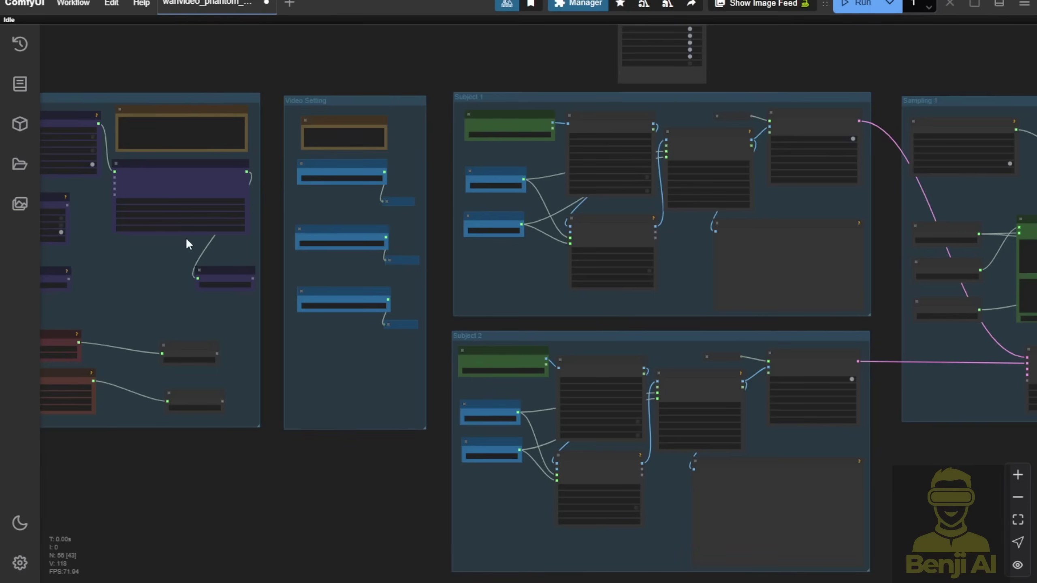
{"action": "scroll", "coordinate": [266, 171], "scroll_direction": "up", "scroll_amount": 10}
{"action": "scroll", "coordinate": [288, 127], "scroll_direction": "down", "scroll_amount": 5}
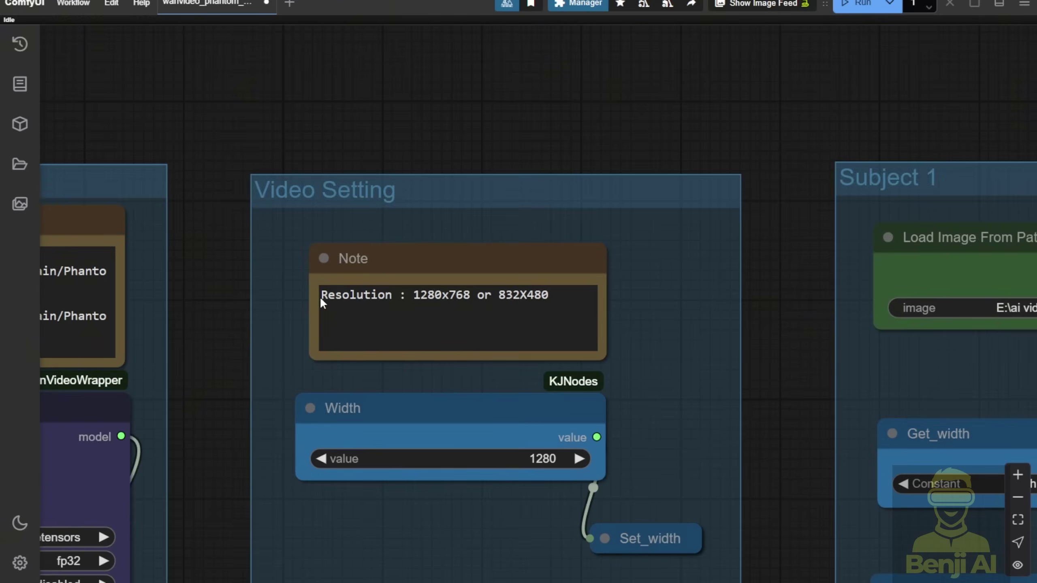
{"action": "scroll", "coordinate": [319, 297], "scroll_direction": "up", "scroll_amount": 5}
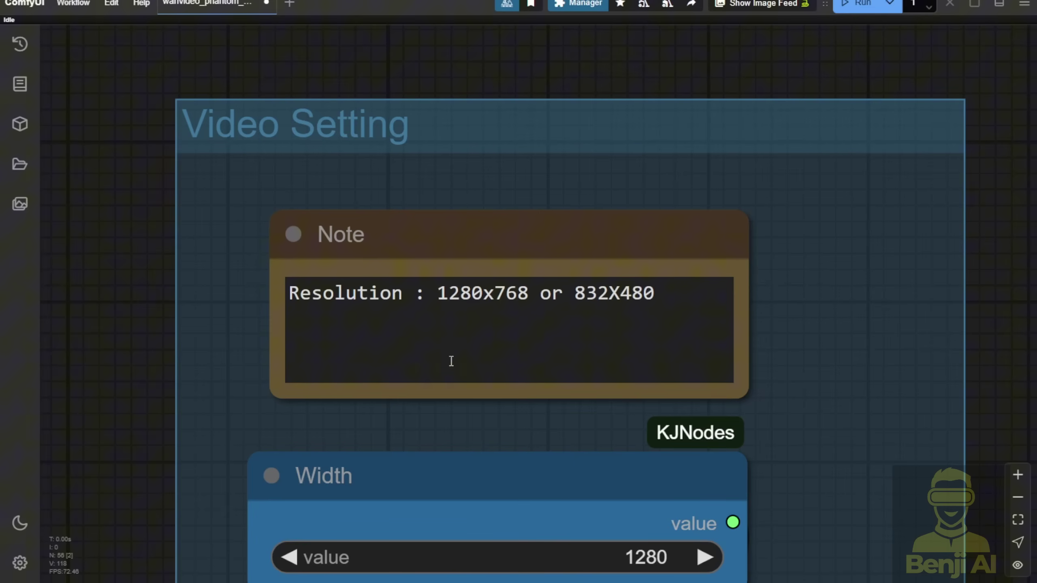
{"action": "left_click_drag", "start_coordinate": [436, 293], "coordinate": [482, 294]}
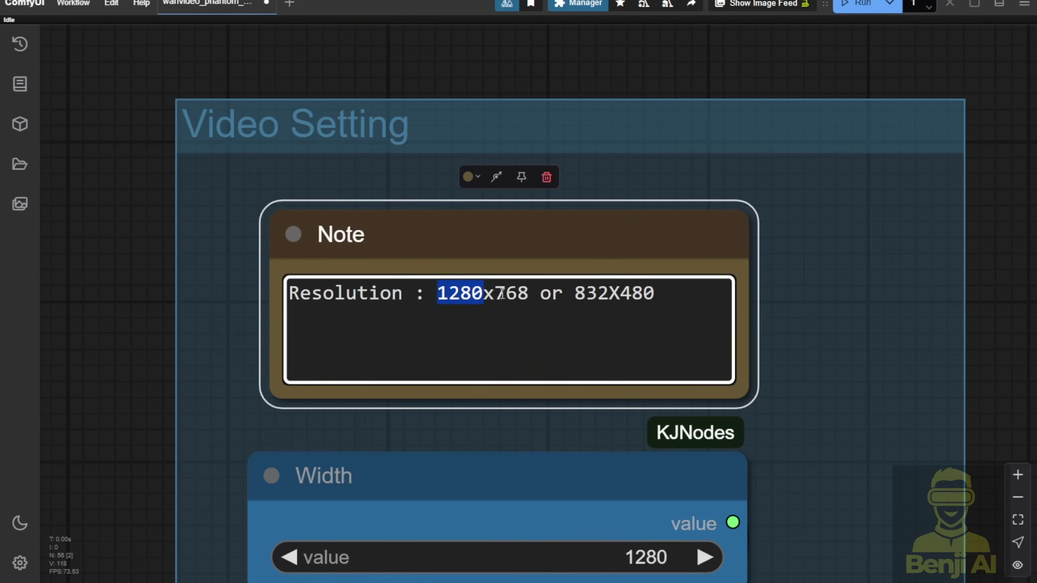
{"action": "left_click", "coordinate": [495, 294]}
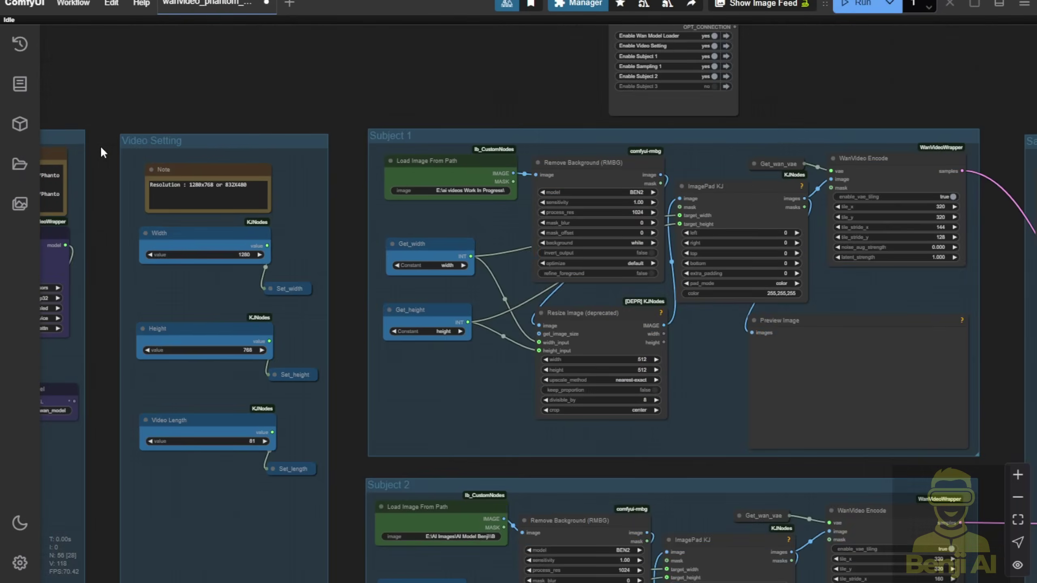
{"action": "scroll", "coordinate": [101, 146], "scroll_direction": "down", "scroll_amount": 4}
{"action": "left_click_drag", "start_coordinate": [222, 102], "coordinate": [554, 66]}
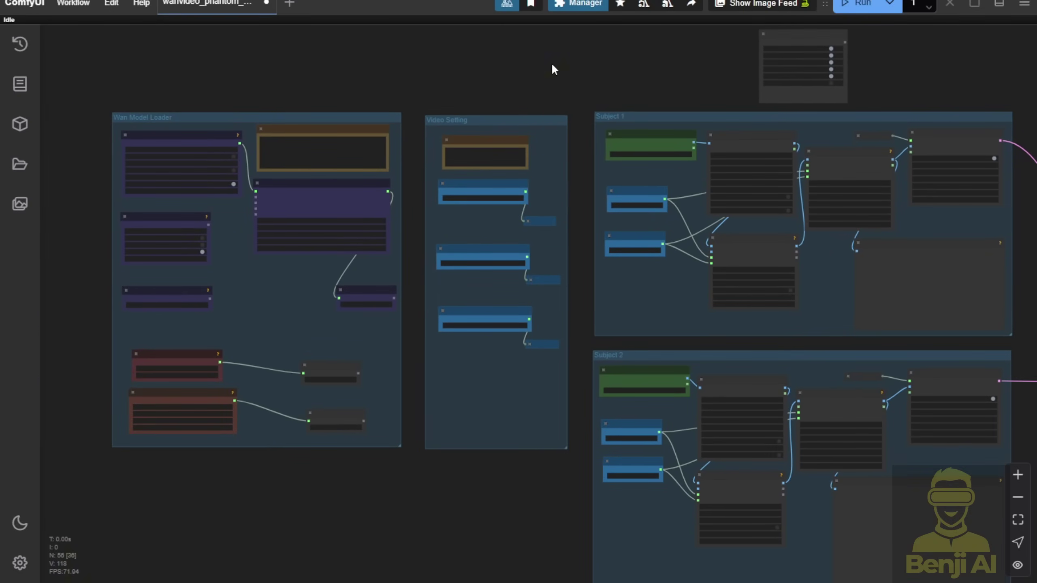
{"action": "scroll", "coordinate": [292, 108], "scroll_direction": "up", "scroll_amount": 3}
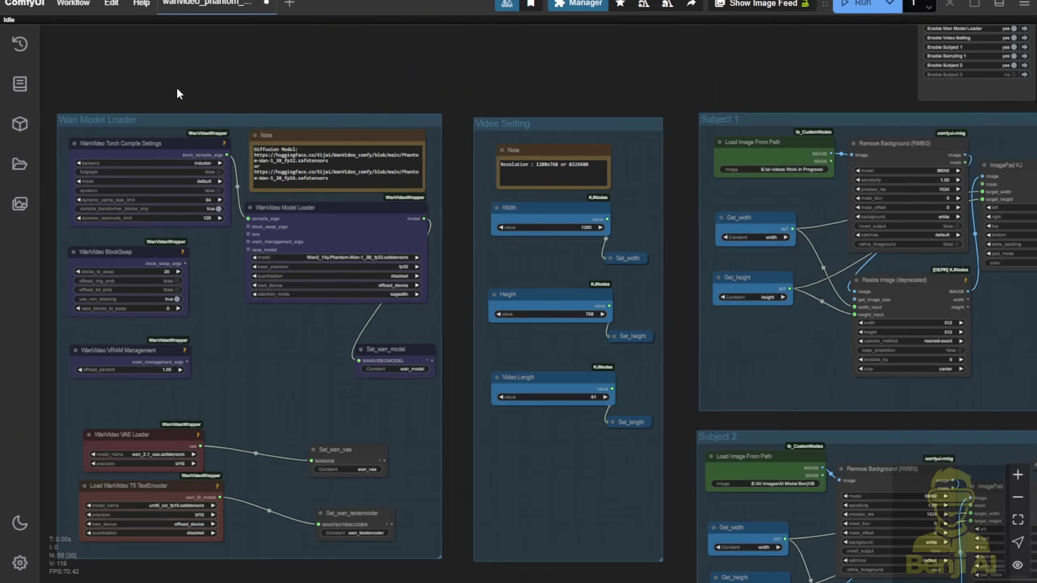
{"action": "scroll", "coordinate": [285, 336], "scroll_direction": "up", "scroll_amount": 3}
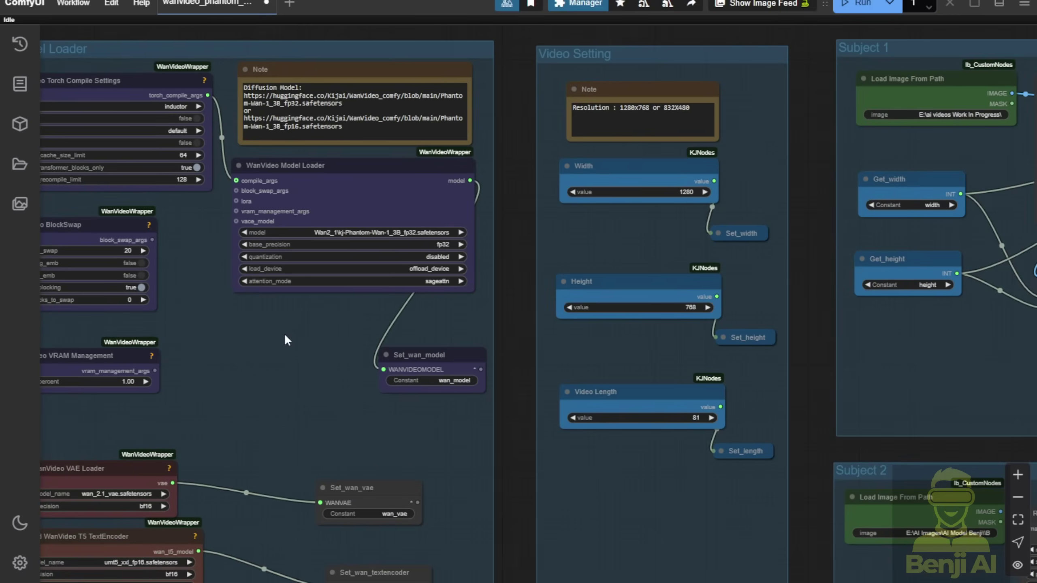
{"action": "left_click_drag", "start_coordinate": [284, 334], "coordinate": [331, 374]}
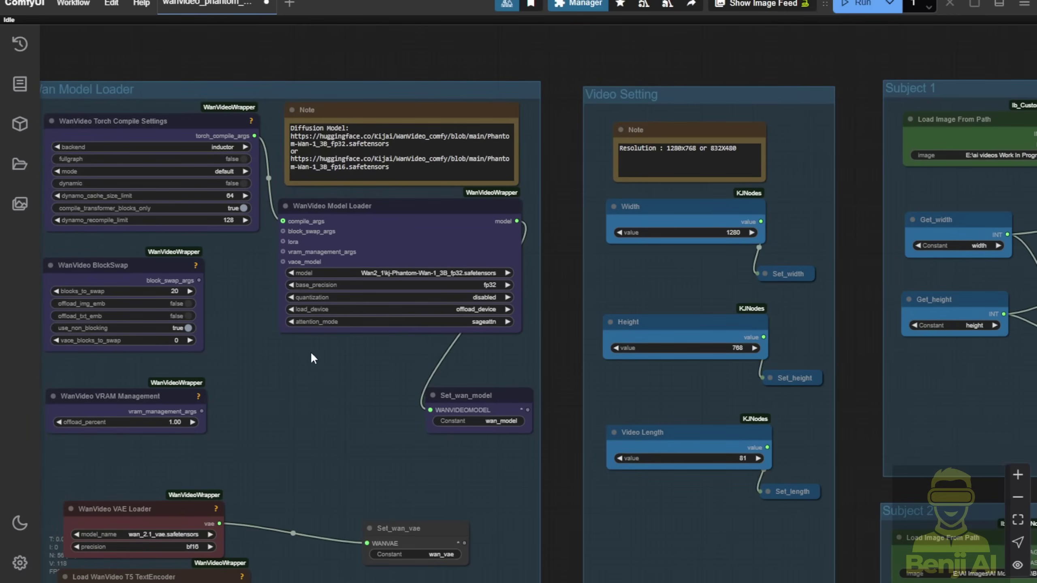
{"action": "scroll", "coordinate": [359, 349], "scroll_direction": "up", "scroll_amount": 5}
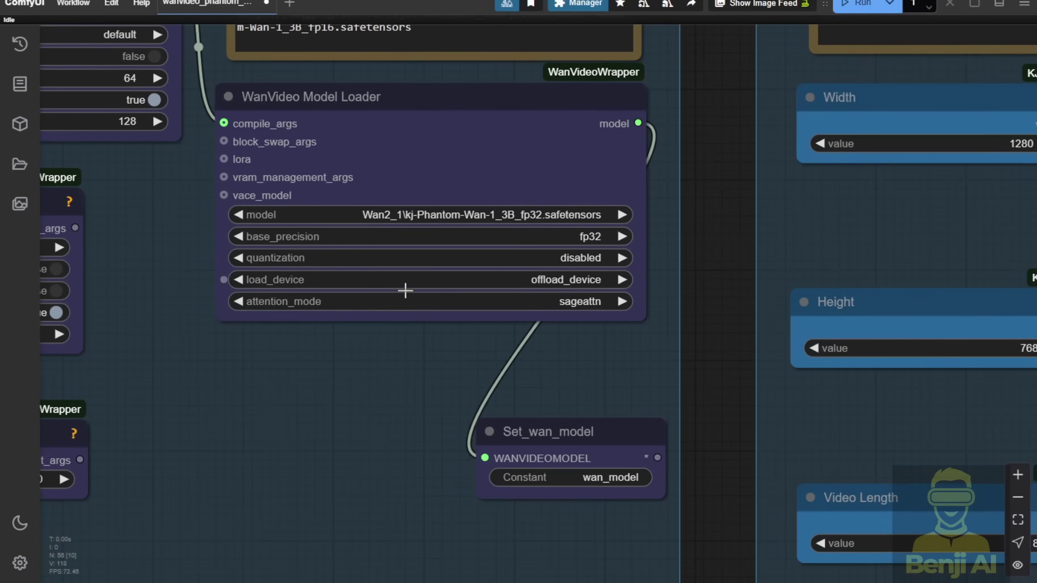
{"action": "scroll", "coordinate": [405, 290], "scroll_direction": "up", "scroll_amount": 4}
{"action": "left_click_drag", "start_coordinate": [657, 315], "coordinate": [719, 333]}
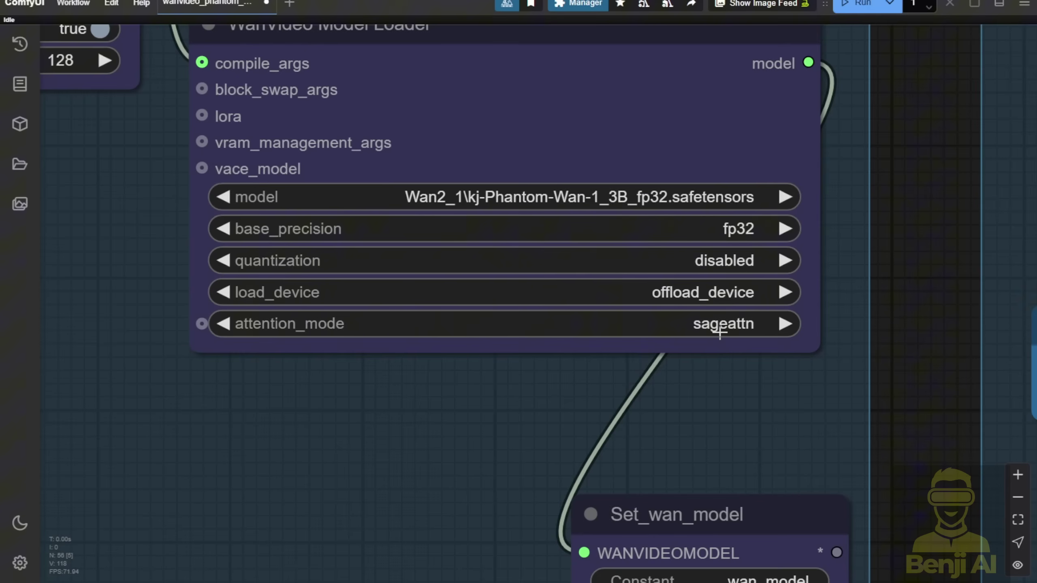
{"action": "left_click", "coordinate": [719, 333]}
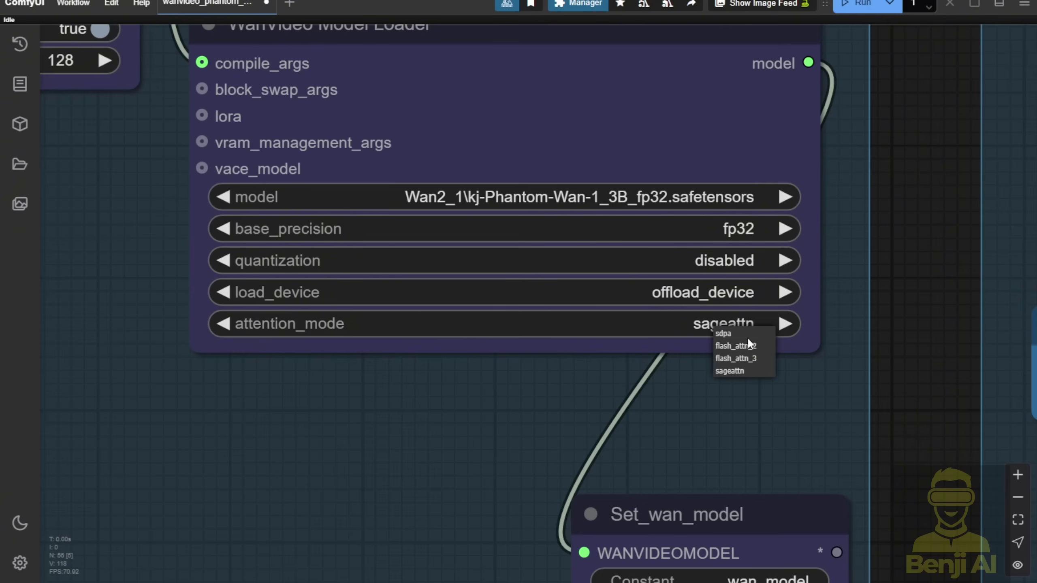
{"action": "left_click", "coordinate": [731, 333]}
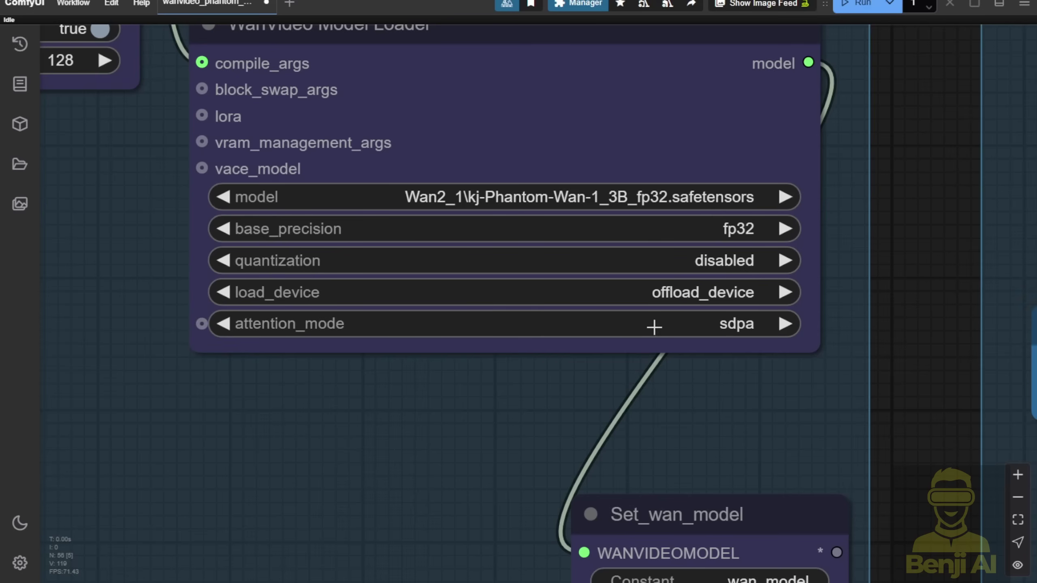
{"action": "key", "text": "ctrl+z"}
{"action": "scroll", "coordinate": [413, 279], "scroll_direction": "down", "scroll_amount": 5}
{"action": "left_click_drag", "start_coordinate": [412, 279], "coordinate": [527, 272]}
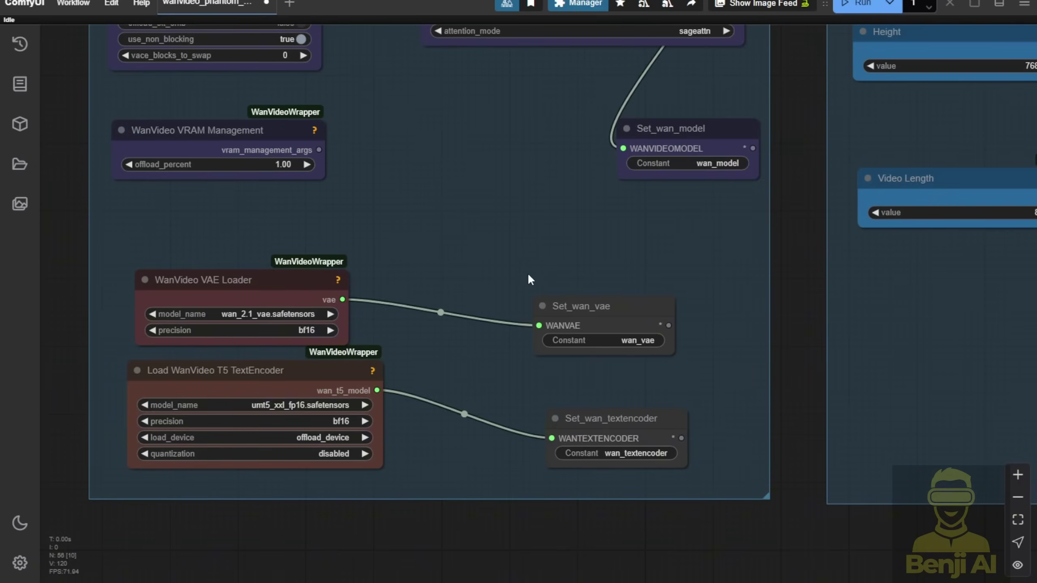
{"action": "scroll", "coordinate": [549, 297], "scroll_direction": "up", "scroll_amount": 5}
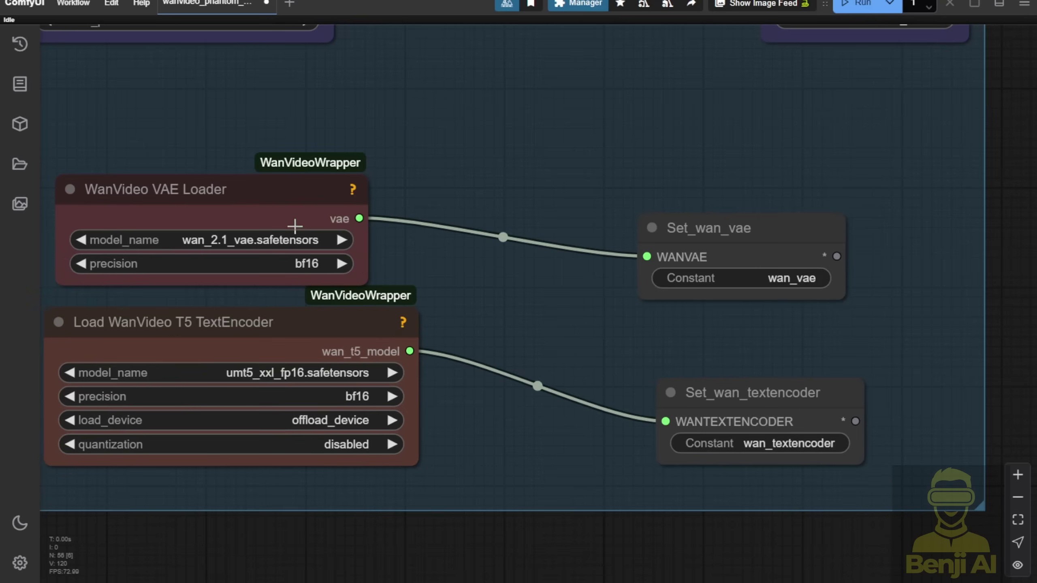
{"action": "left_click", "coordinate": [252, 241]}
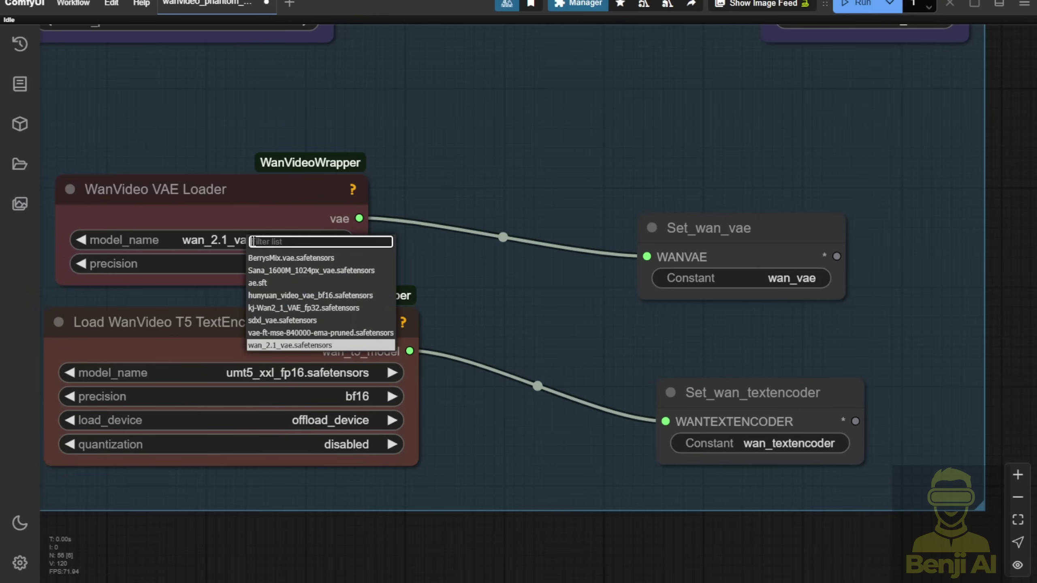
{"action": "left_click", "coordinate": [258, 308]}
{"action": "key", "text": "ctrl+z"}
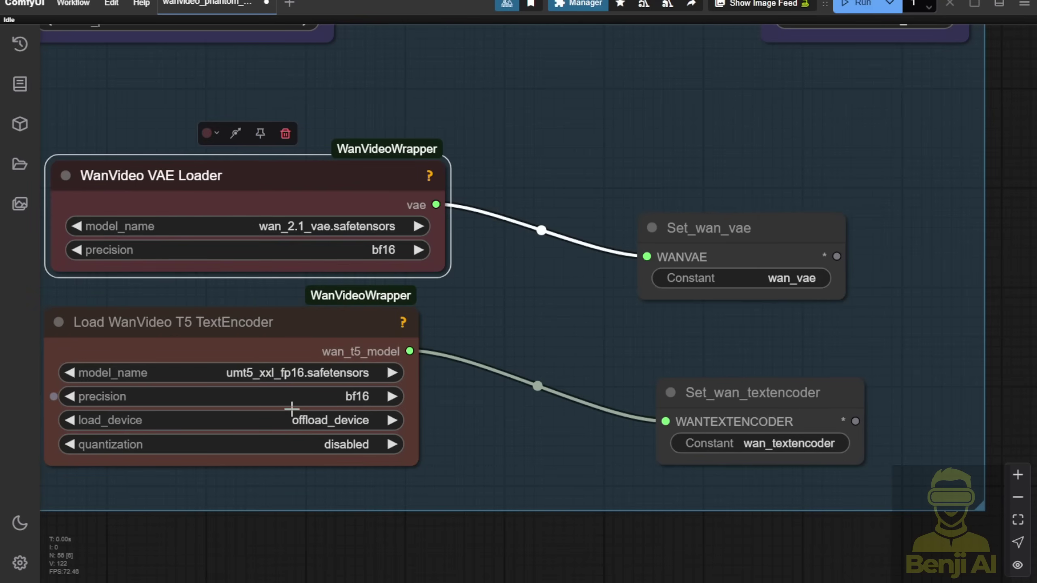
{"action": "scroll", "coordinate": [255, 495], "scroll_direction": "up", "scroll_amount": 2}
{"action": "left_click_drag", "start_coordinate": [256, 494], "coordinate": [374, 400]}
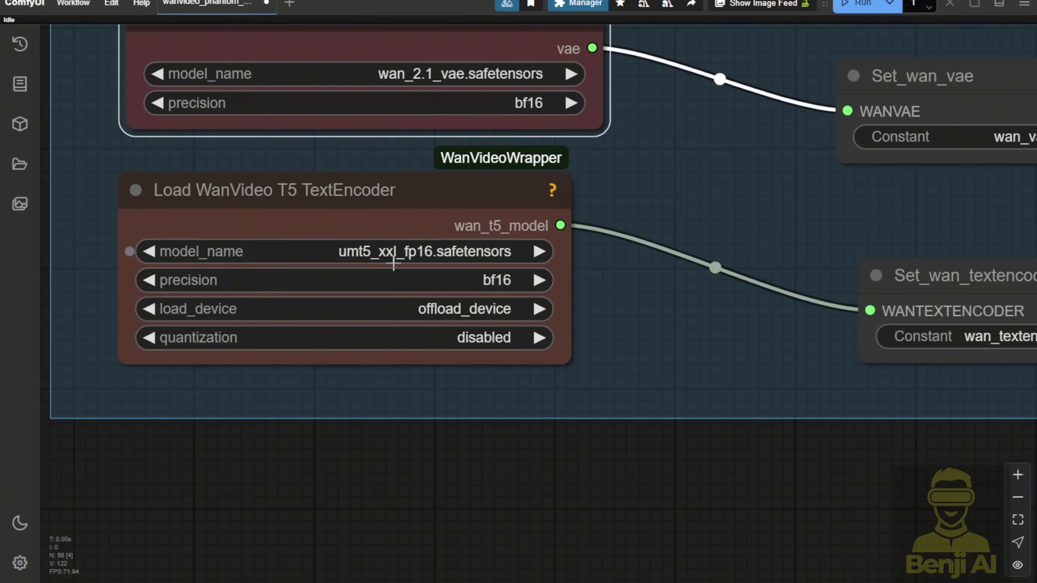
{"action": "scroll", "coordinate": [735, 409], "scroll_direction": "down", "scroll_amount": 5}
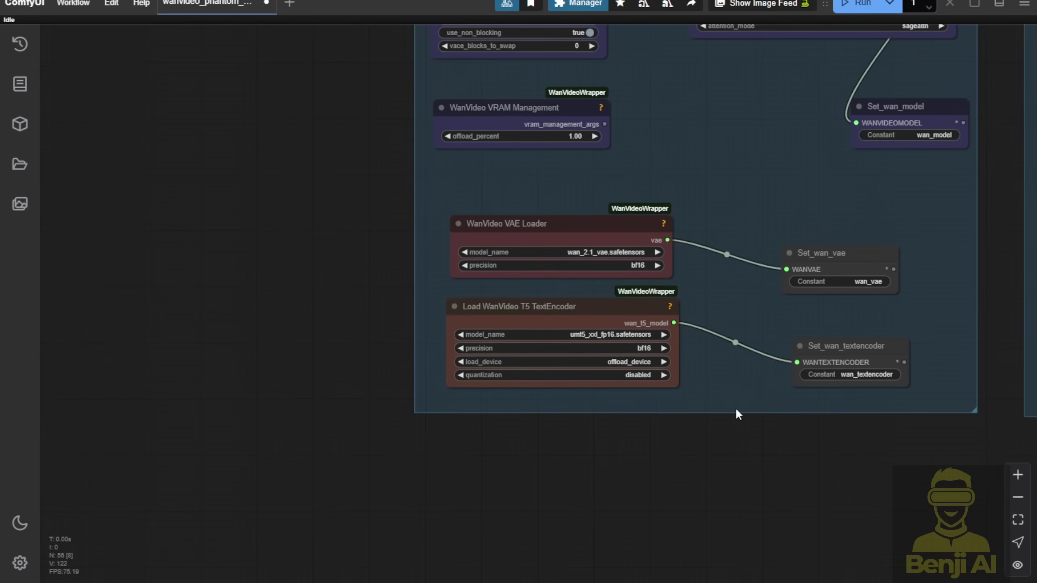
{"action": "scroll", "coordinate": [735, 412], "scroll_direction": "up", "scroll_amount": 4}
{"action": "left_click_drag", "start_coordinate": [736, 412], "coordinate": [128, 510]}
{"action": "scroll", "coordinate": [254, 351], "scroll_direction": "down", "scroll_amount": 2}
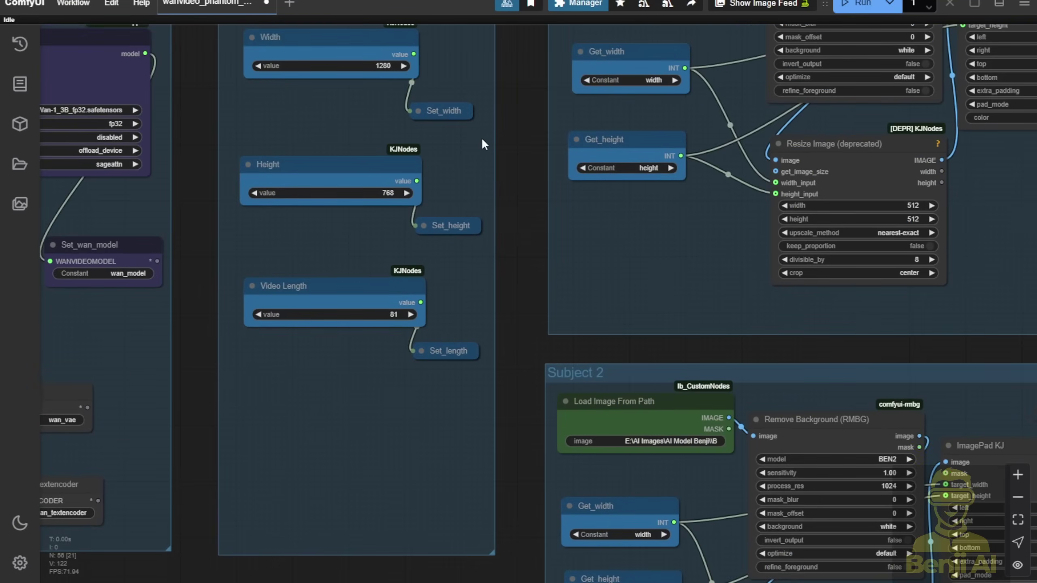
{"action": "left_click_drag", "start_coordinate": [484, 144], "coordinate": [605, 270]}
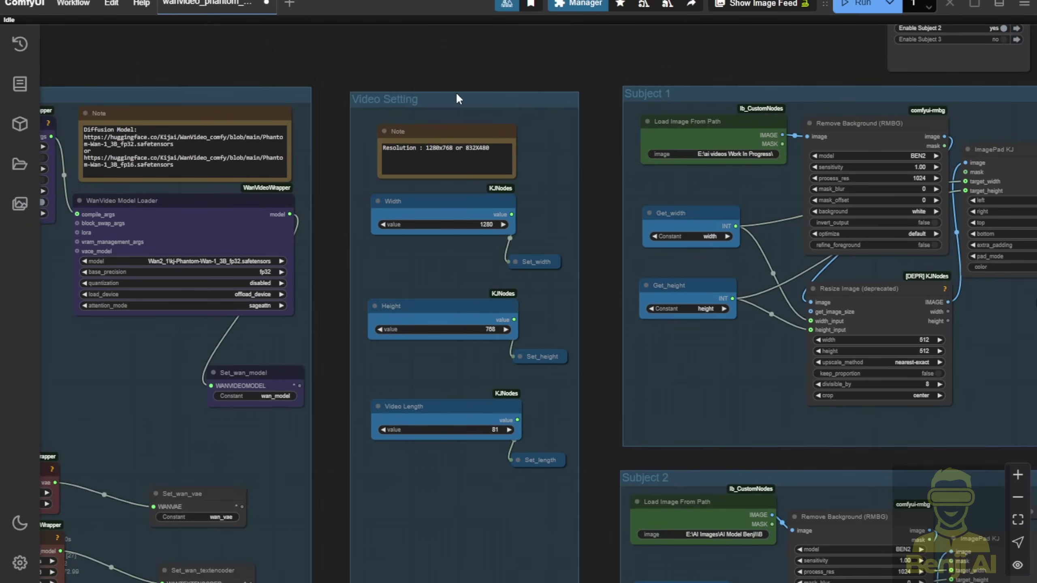
{"action": "scroll", "coordinate": [384, 106], "scroll_direction": "up", "scroll_amount": 6}
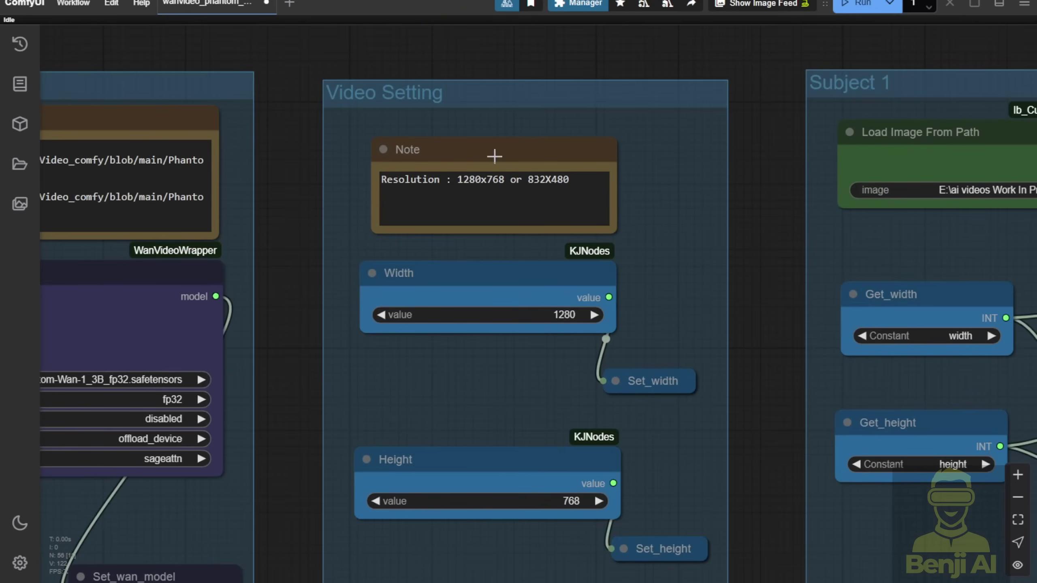
{"action": "left_click_drag", "start_coordinate": [767, 229], "coordinate": [780, 132]}
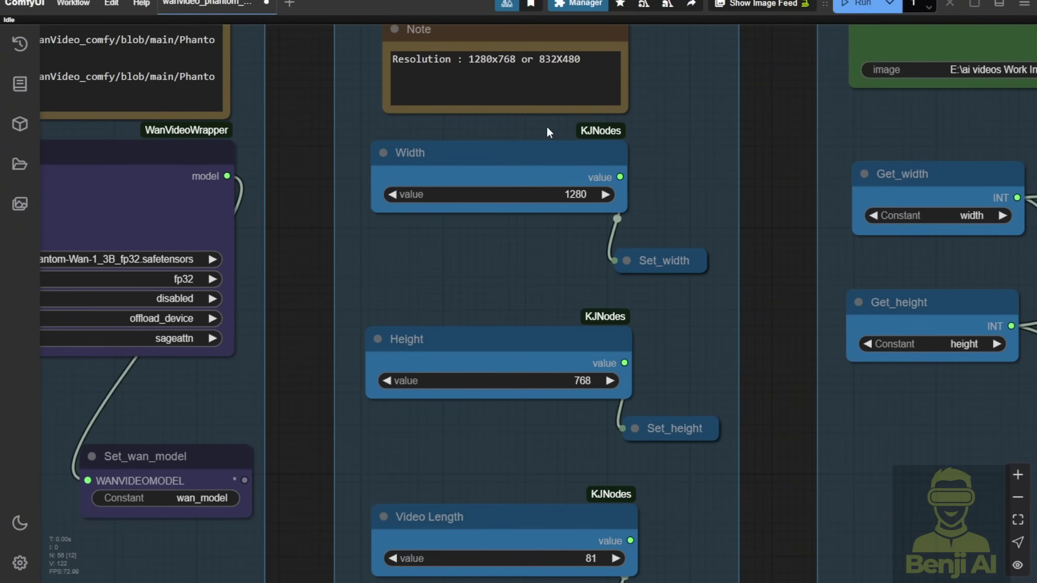
{"action": "scroll", "coordinate": [545, 125], "scroll_direction": "down", "scroll_amount": 2}
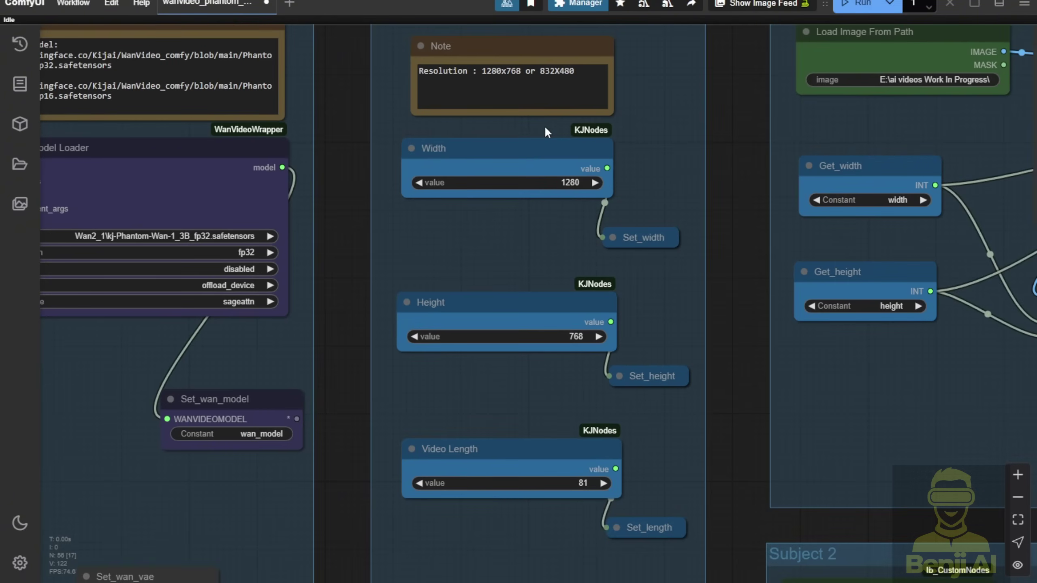
{"action": "scroll", "coordinate": [399, 365], "scroll_direction": "up", "scroll_amount": 2}
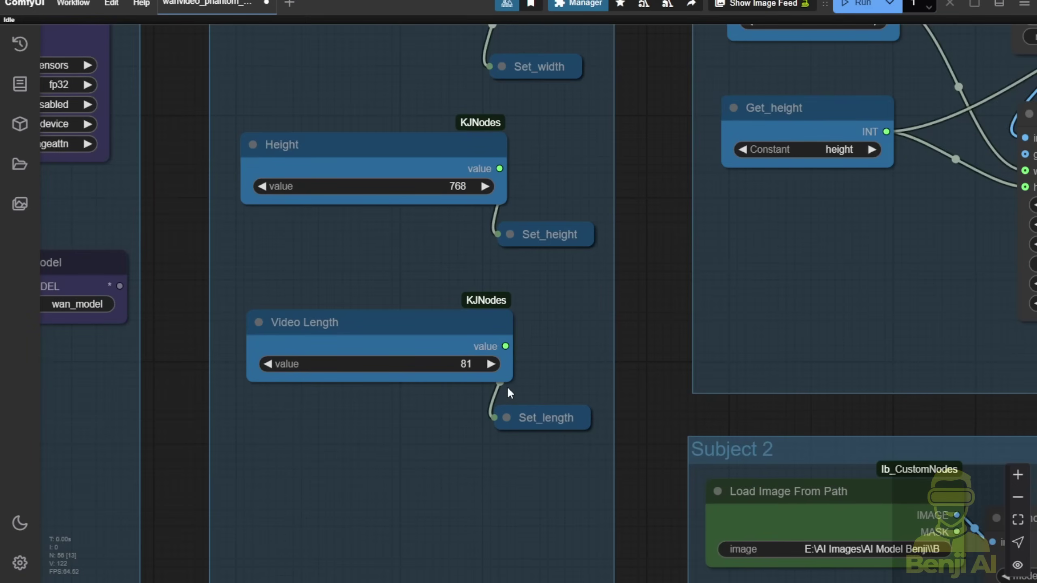
Pan to the Sampling group and drag the WanVideo Phantom Embeds node up-left
{"action": "scroll", "coordinate": [507, 386], "scroll_direction": "down", "scroll_amount": 6}
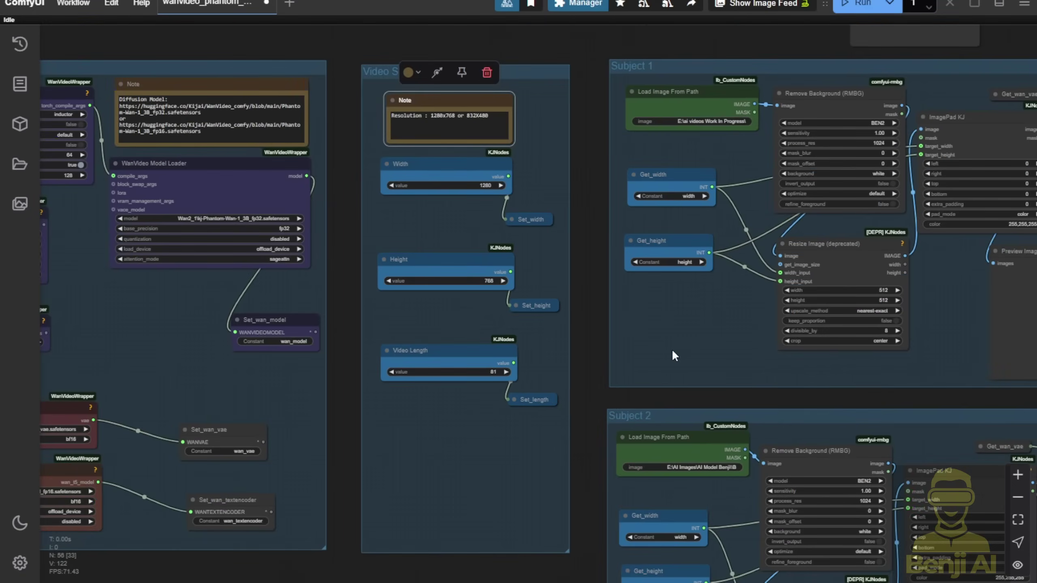
{"action": "left_click_drag", "start_coordinate": [674, 355], "coordinate": [327, 447]}
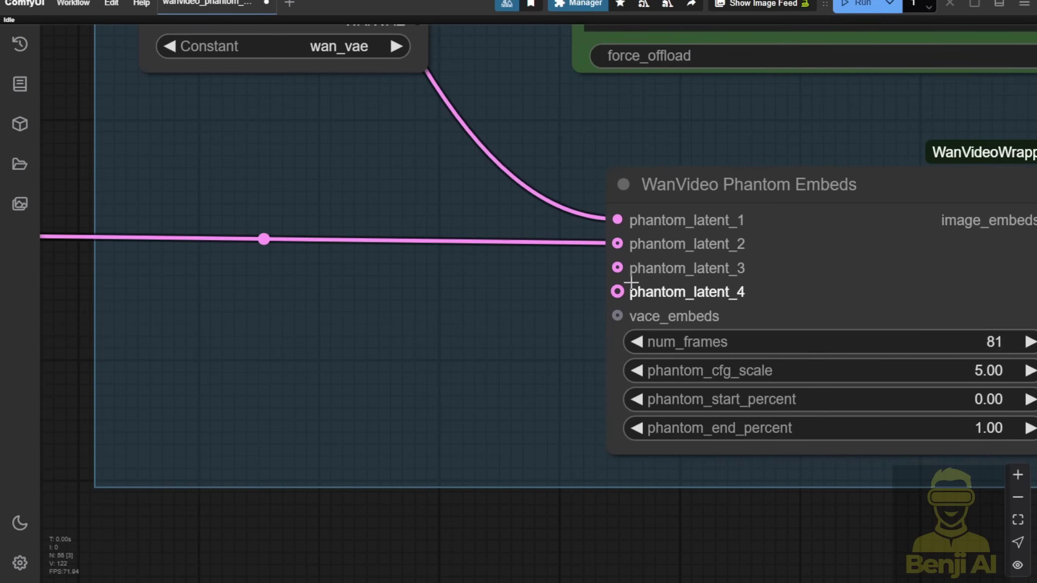
{"action": "left_click_drag", "start_coordinate": [782, 183], "coordinate": [732, 149]}
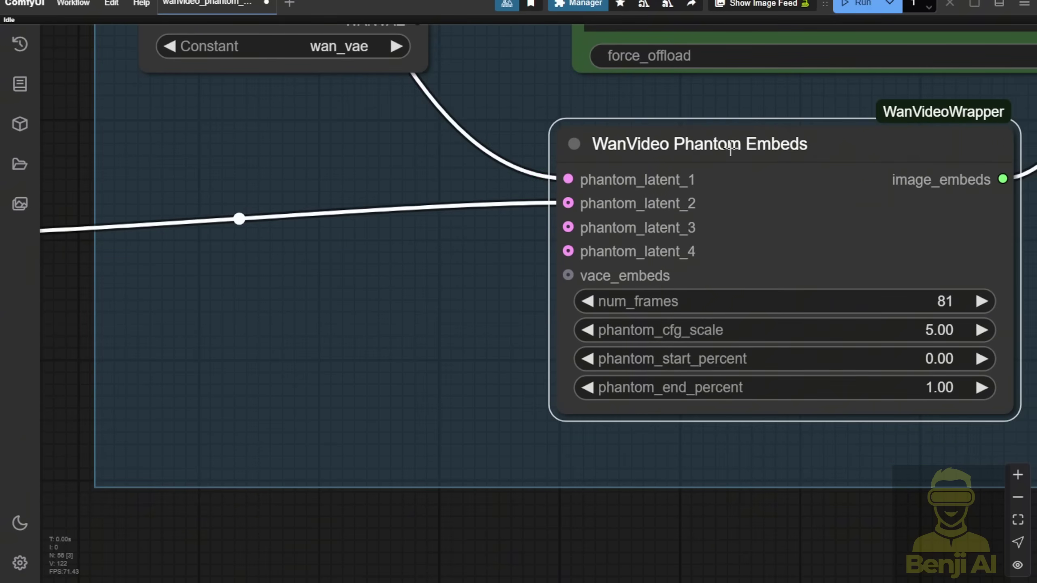
Select the Subject 1, 3 and 4 groups and nudge Subject 4 slightly
{"action": "scroll", "coordinate": [674, 280], "scroll_direction": "down", "scroll_amount": 15}
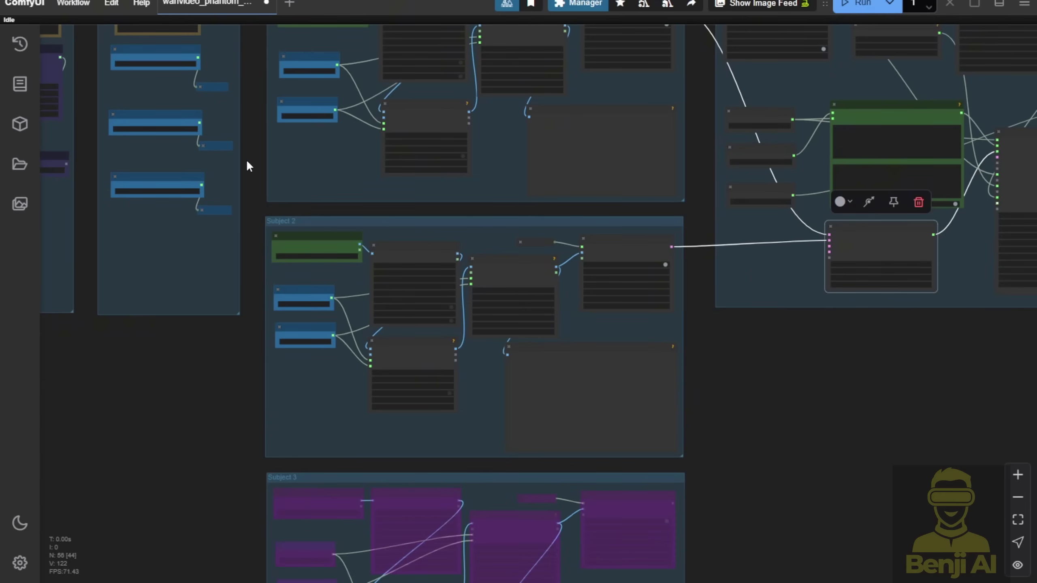
{"action": "left_click_drag", "start_coordinate": [246, 167], "coordinate": [254, 250]}
{"action": "left_click", "coordinate": [314, 77]}
{"action": "scroll", "coordinate": [481, 497], "scroll_direction": "down", "scroll_amount": 4}
{"action": "left_click", "coordinate": [481, 498]}
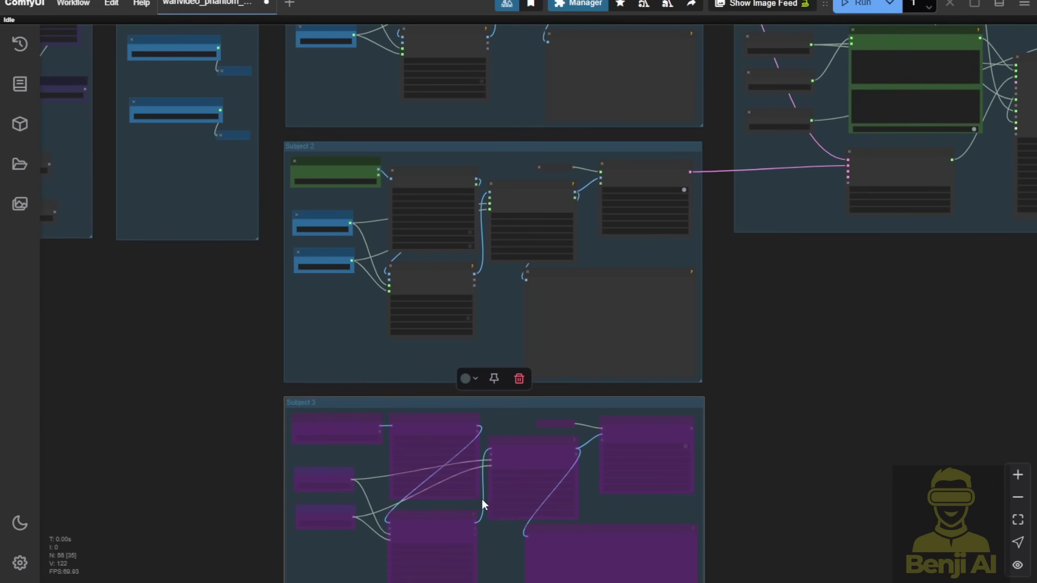
{"action": "scroll", "coordinate": [519, 286], "scroll_direction": "up", "scroll_amount": 3}
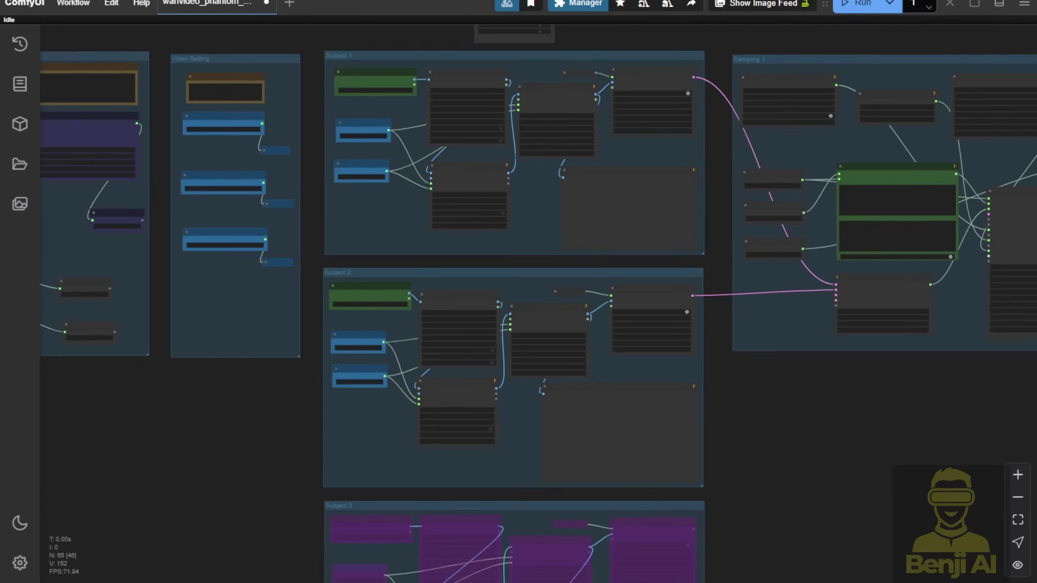
{"action": "left_click_drag", "start_coordinate": [262, 523], "coordinate": [232, 176]}
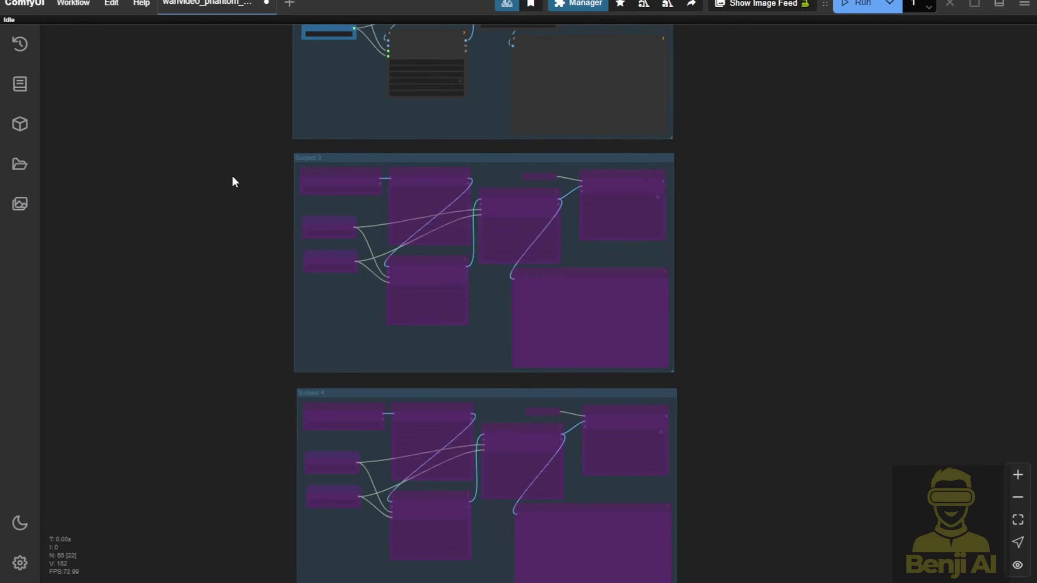
{"action": "scroll", "coordinate": [309, 154], "scroll_direction": "up", "scroll_amount": 2}
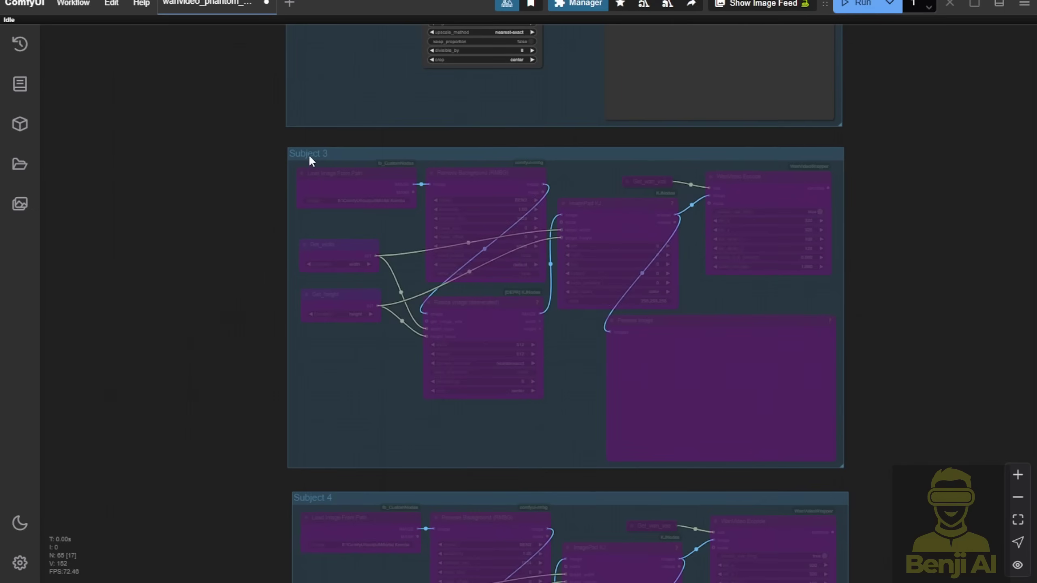
{"action": "left_click_drag", "start_coordinate": [152, 456], "coordinate": [157, 162]}
{"action": "left_click", "coordinate": [432, 206]}
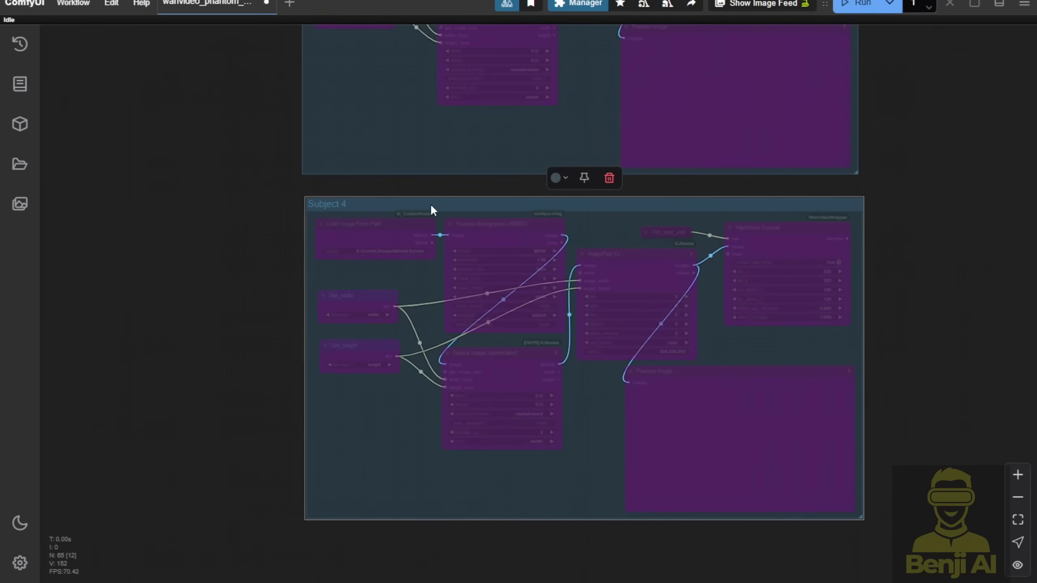
{"action": "left_click_drag", "start_coordinate": [674, 202], "coordinate": [674, 193]}
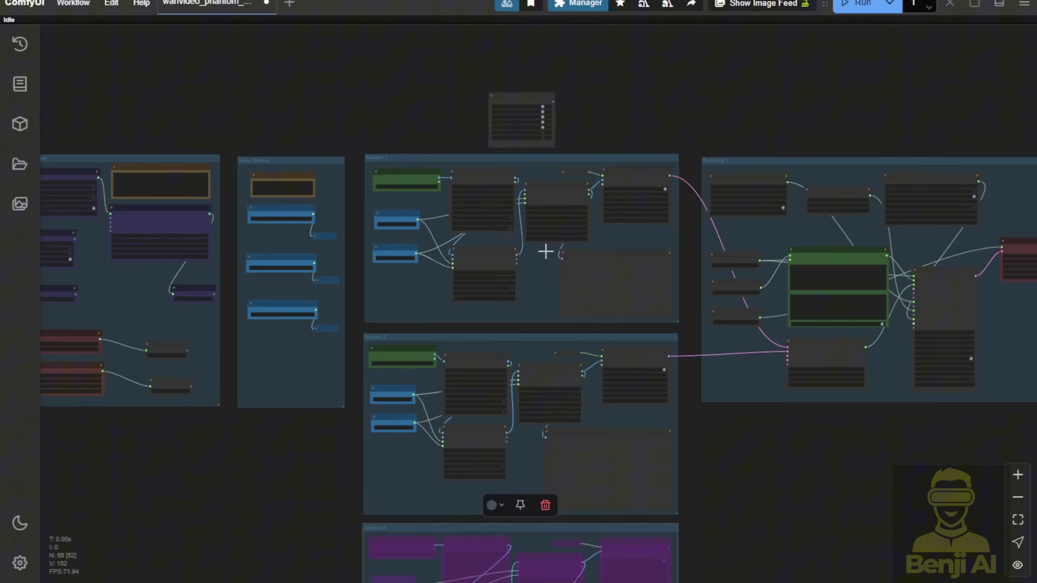
Select the Subject 3 group again and pan back toward the Sampling group
{"action": "scroll", "coordinate": [531, 229], "scroll_direction": "up", "scroll_amount": 5}
{"action": "left_click_drag", "start_coordinate": [265, 244], "coordinate": [254, 183]}
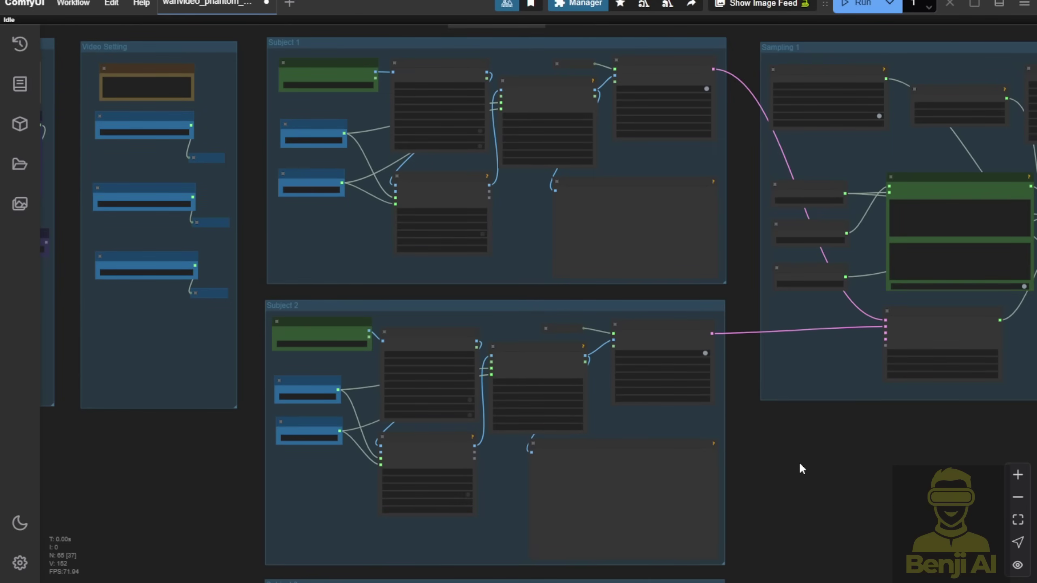
{"action": "left_click_drag", "start_coordinate": [799, 462], "coordinate": [774, 256]}
{"action": "left_click", "coordinate": [579, 337]}
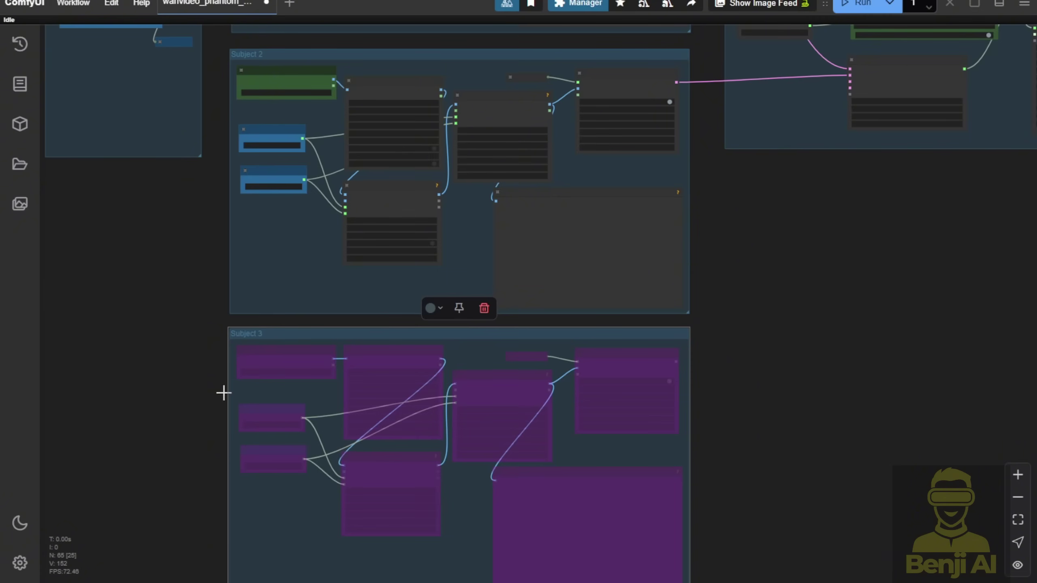
{"action": "scroll", "coordinate": [733, 441], "scroll_direction": "down", "scroll_amount": 3}
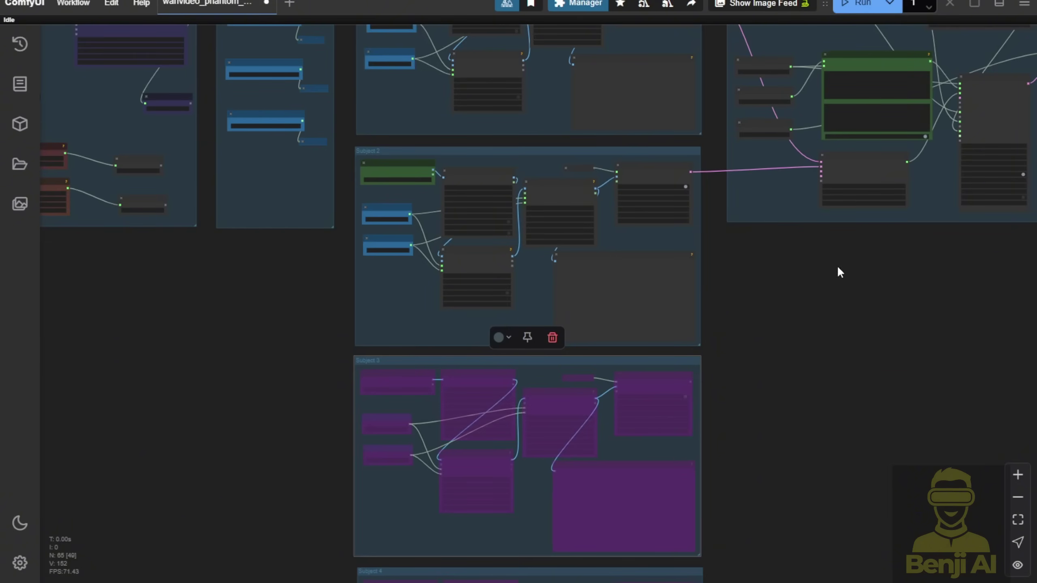
{"action": "left_click_drag", "start_coordinate": [838, 263], "coordinate": [702, 406]}
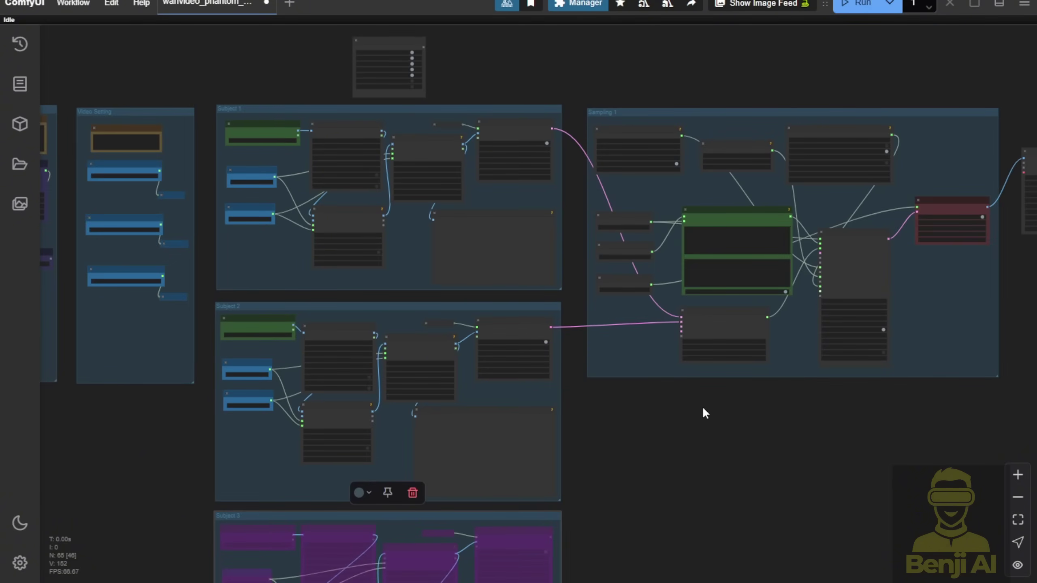
{"action": "left_click_drag", "start_coordinate": [716, 406], "coordinate": [604, 493]}
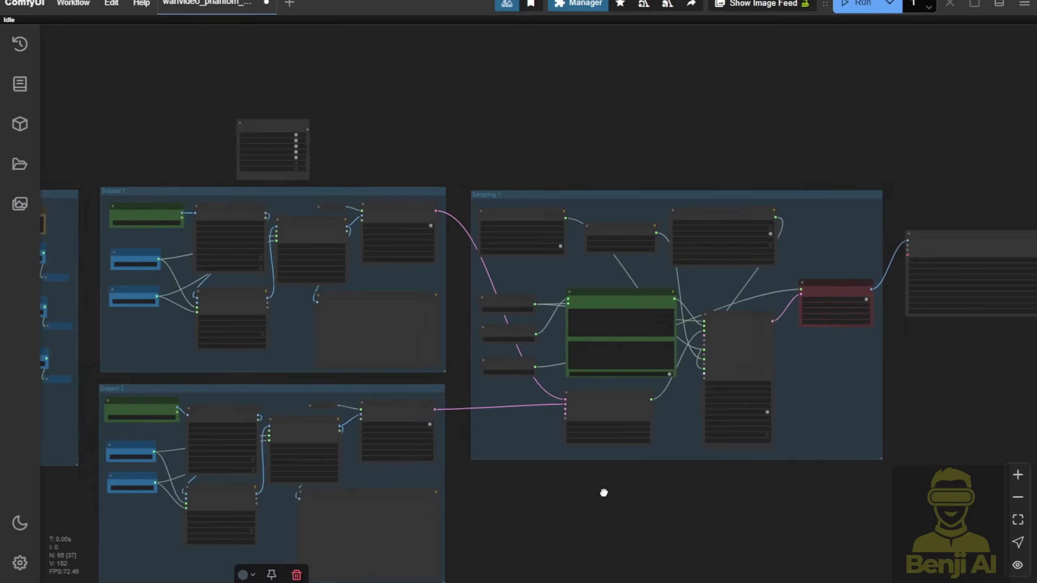
{"action": "scroll", "coordinate": [591, 425], "scroll_direction": "up", "scroll_amount": 5}
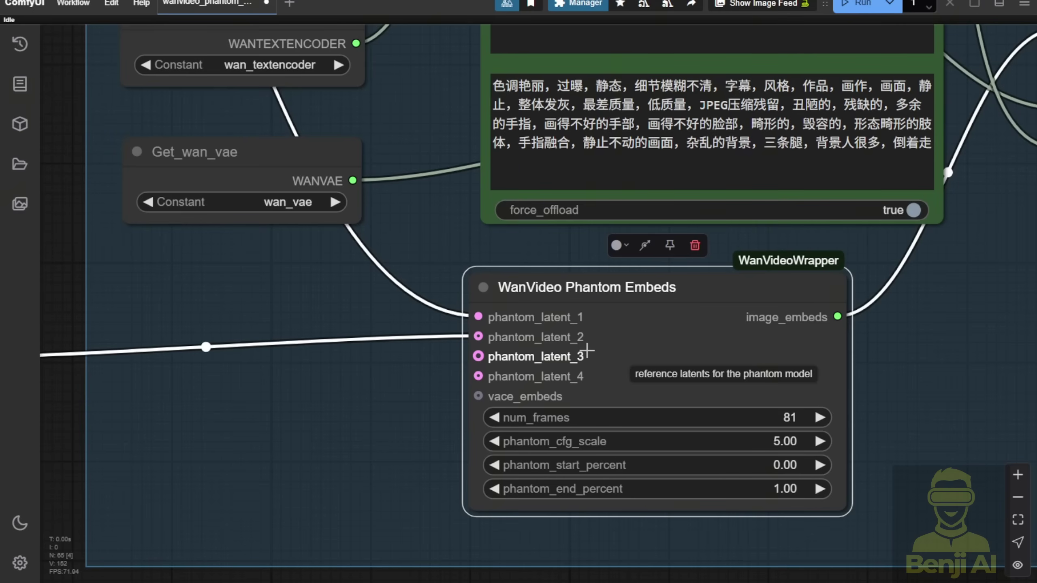
{"action": "scroll", "coordinate": [586, 350], "scroll_direction": "down", "scroll_amount": 5}
{"action": "left_click_drag", "start_coordinate": [763, 342], "coordinate": [881, 262]}
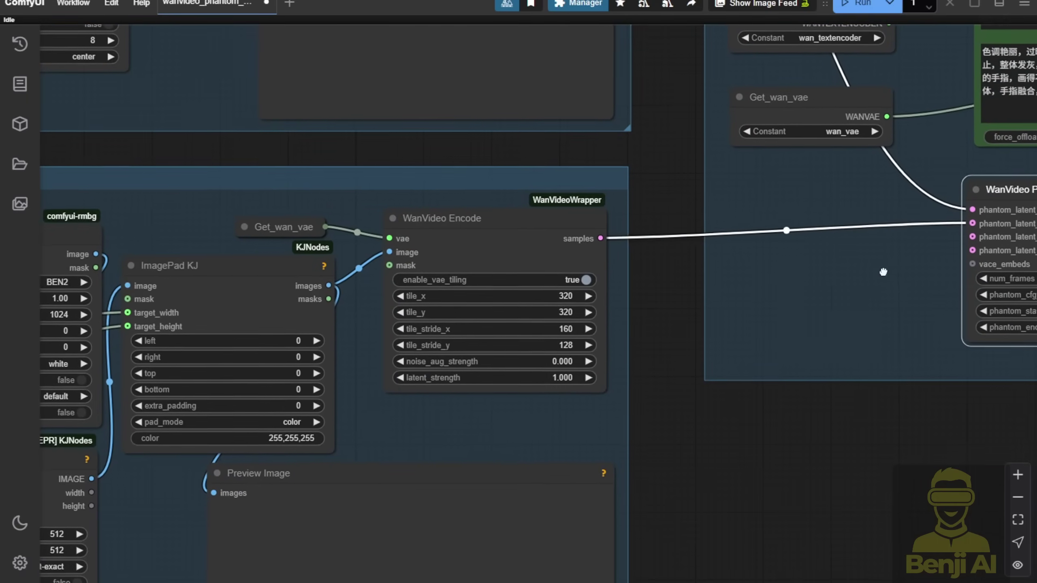
{"action": "scroll", "coordinate": [717, 303], "scroll_direction": "down", "scroll_amount": 3}
{"action": "left_click_drag", "start_coordinate": [685, 335], "coordinate": [875, 331]}
{"action": "scroll", "coordinate": [874, 331], "scroll_direction": "up", "scroll_amount": 1}
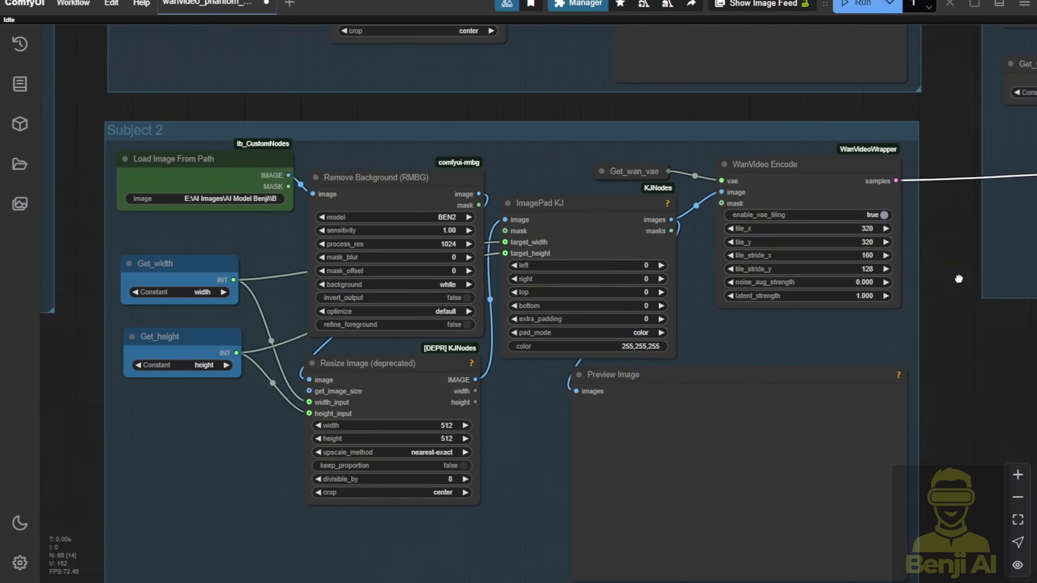
{"action": "left_click_drag", "start_coordinate": [931, 284], "coordinate": [952, 264]}
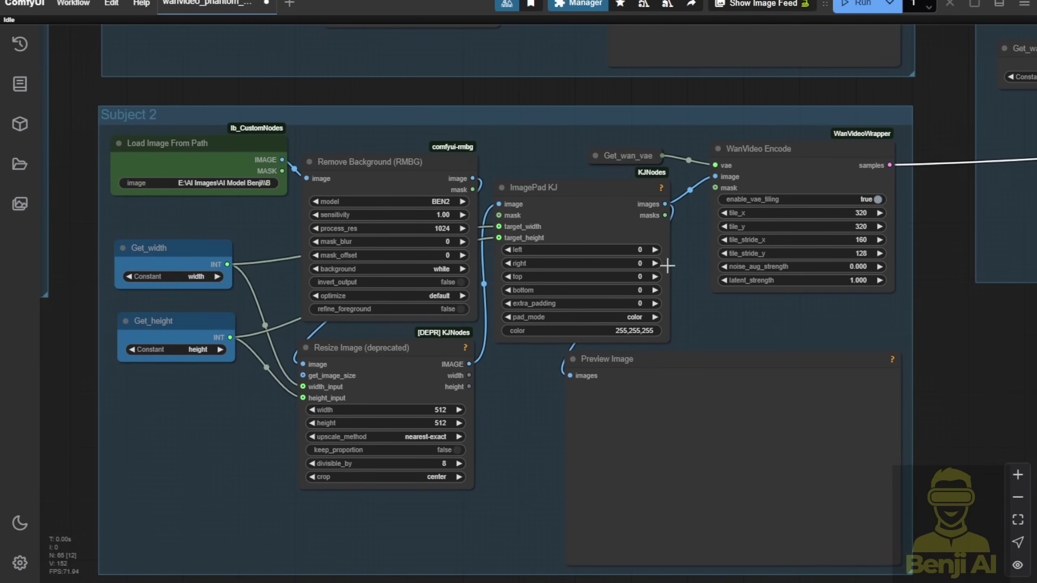
{"action": "left_click", "coordinate": [156, 120]}
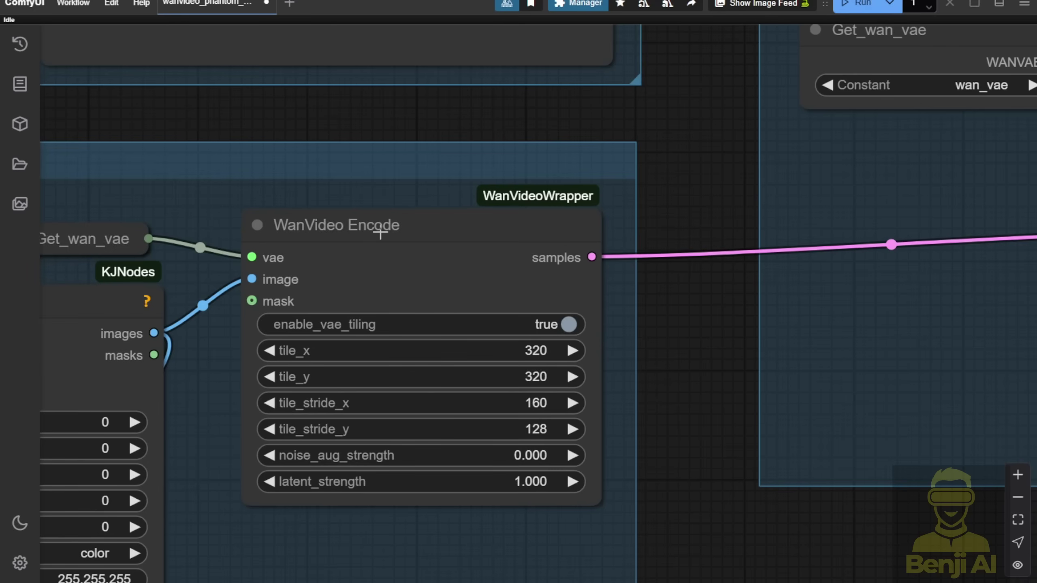
{"action": "left_click_drag", "start_coordinate": [216, 210], "coordinate": [362, 154]}
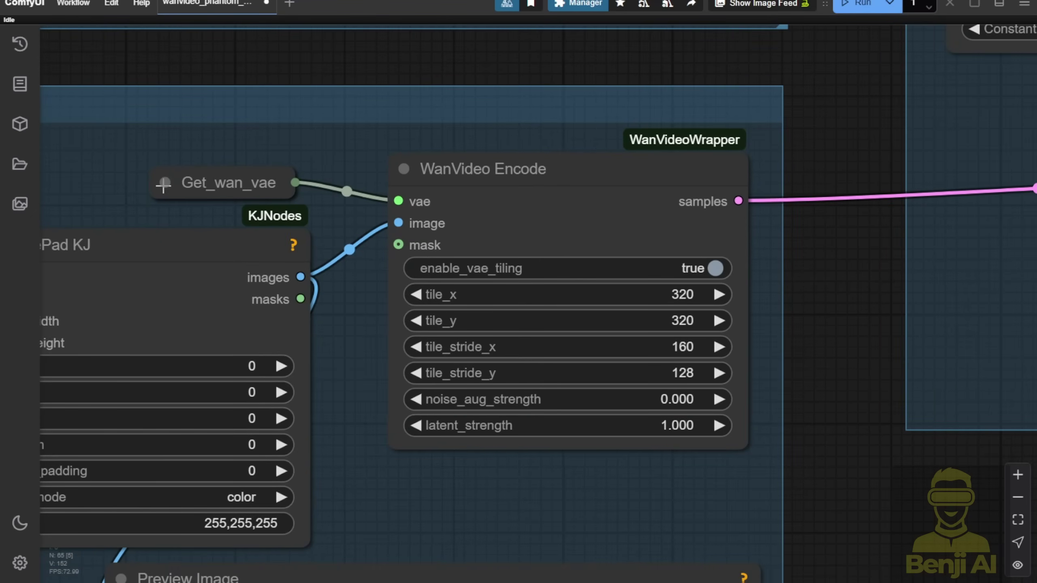
{"action": "left_click", "coordinate": [163, 184]}
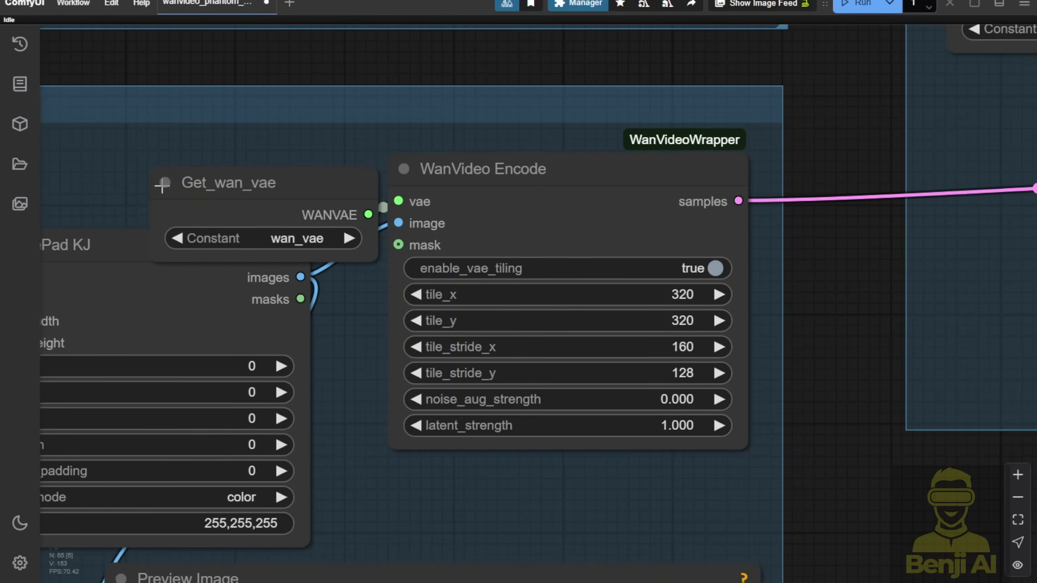
{"action": "left_click", "coordinate": [162, 184]}
{"action": "scroll", "coordinate": [565, 188], "scroll_direction": "right", "scroll_amount": 10}
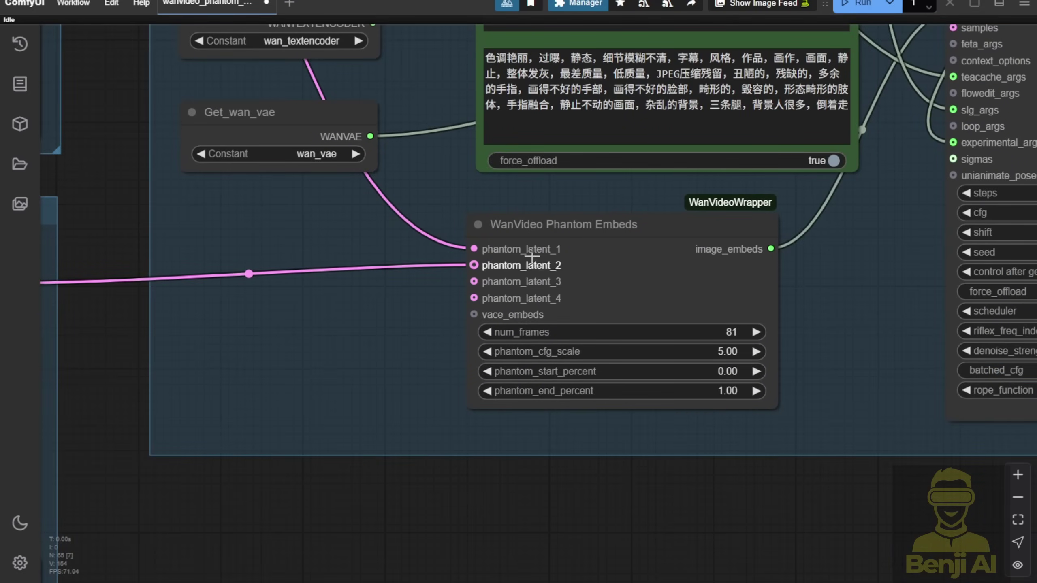
Insert a comma after 'woman' in the TextEncode prompt and move the node up-left
{"action": "scroll", "coordinate": [440, 392], "scroll_direction": "up", "scroll_amount": 3}
{"action": "left_click_drag", "start_coordinate": [673, 330], "coordinate": [542, 434]}
{"action": "left_click", "coordinate": [701, 93]}
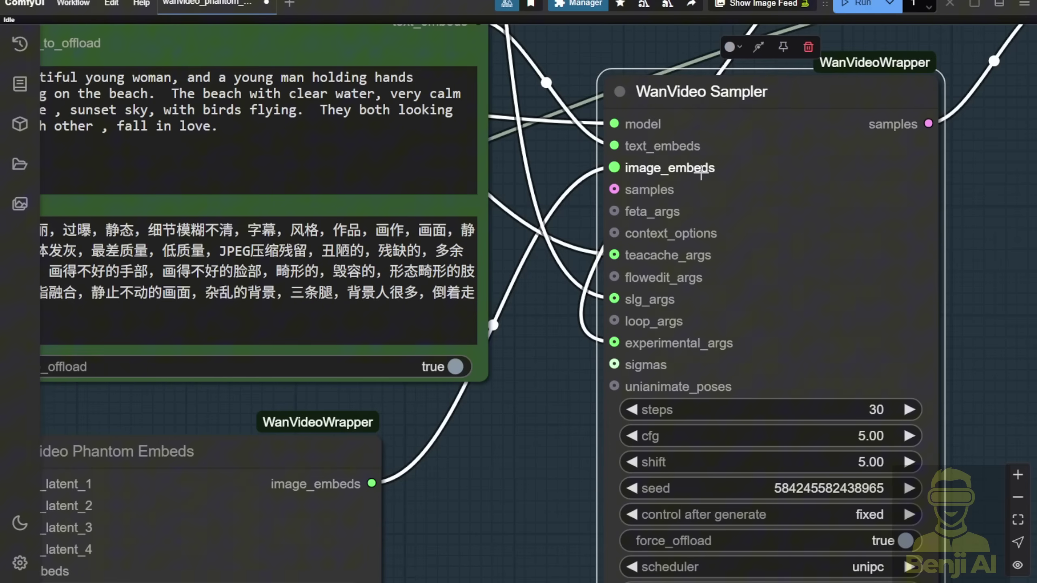
{"action": "scroll", "coordinate": [571, 148], "scroll_direction": "down", "scroll_amount": 3}
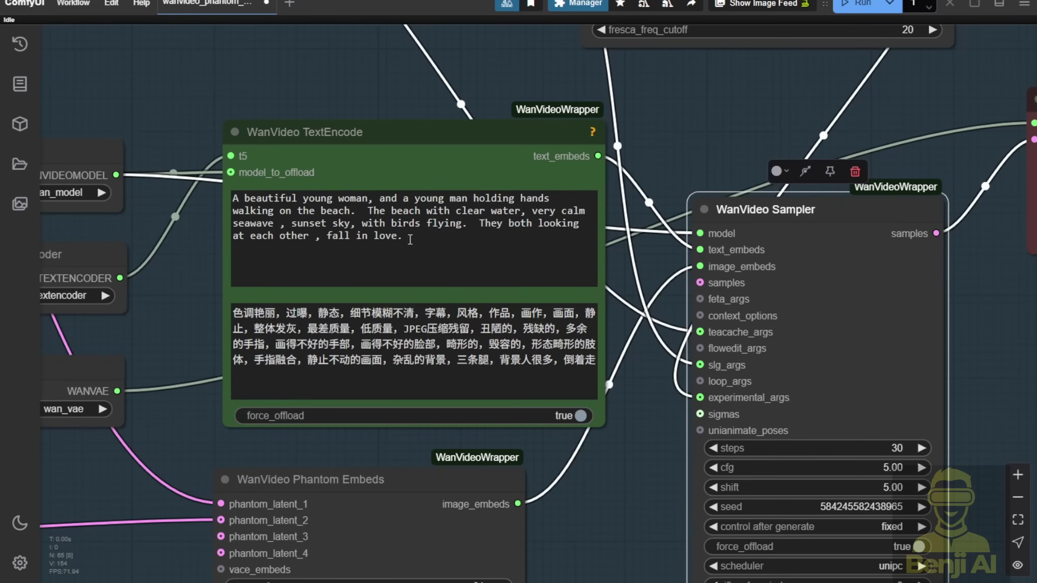
{"action": "left_click", "coordinate": [369, 200]}
{"action": "type", "text": ","}
{"action": "left_click_drag", "start_coordinate": [439, 131], "coordinate": [422, 95]}
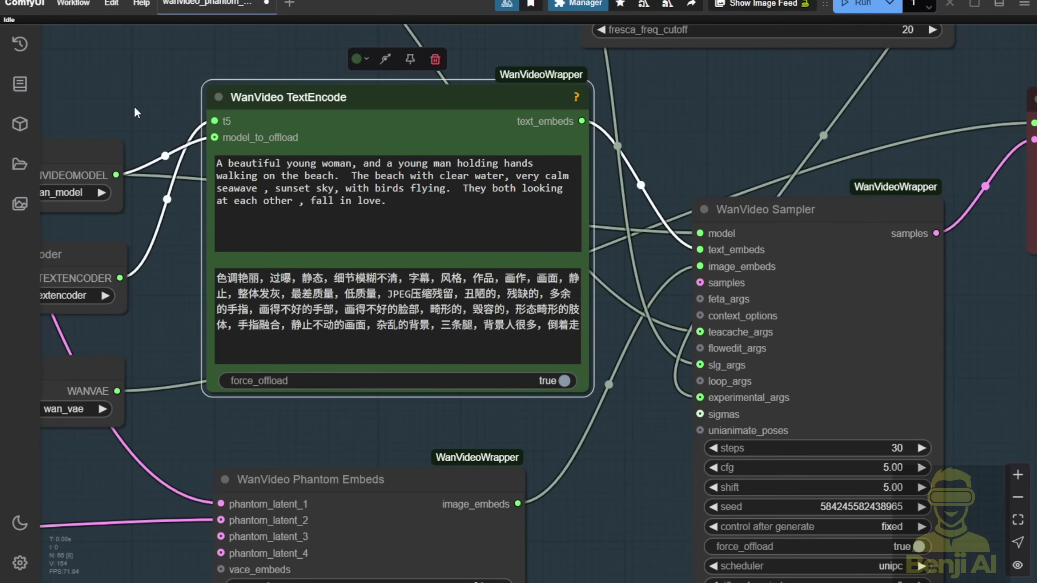
{"action": "left_click_drag", "start_coordinate": [135, 111], "coordinate": [313, 179]}
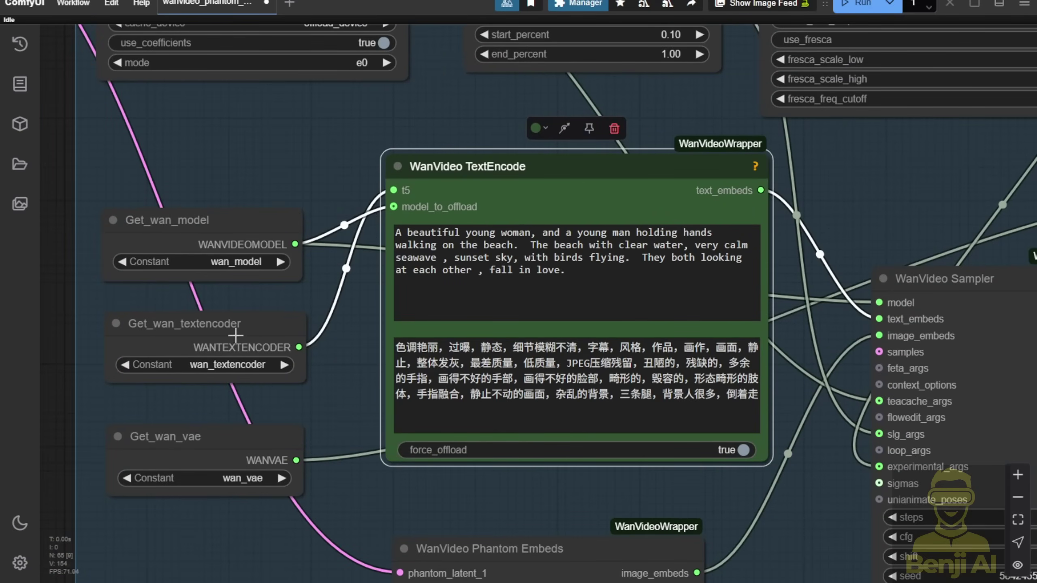
{"action": "scroll", "coordinate": [565, 387], "scroll_direction": "down", "scroll_amount": 3}
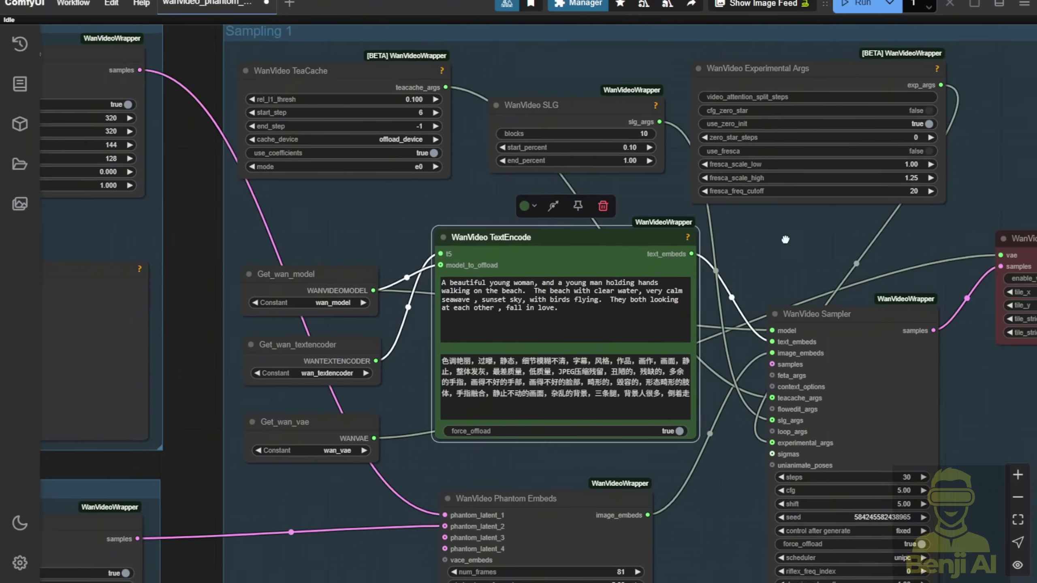
{"action": "left_click_drag", "start_coordinate": [798, 239], "coordinate": [226, 42]}
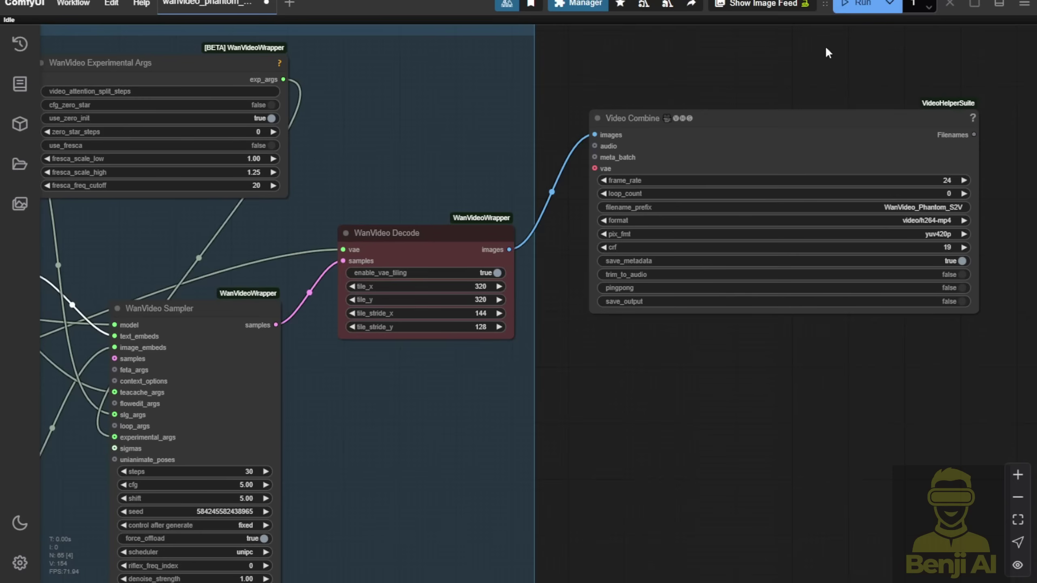
{"action": "scroll", "coordinate": [636, 403], "scroll_direction": "down", "scroll_amount": 4}
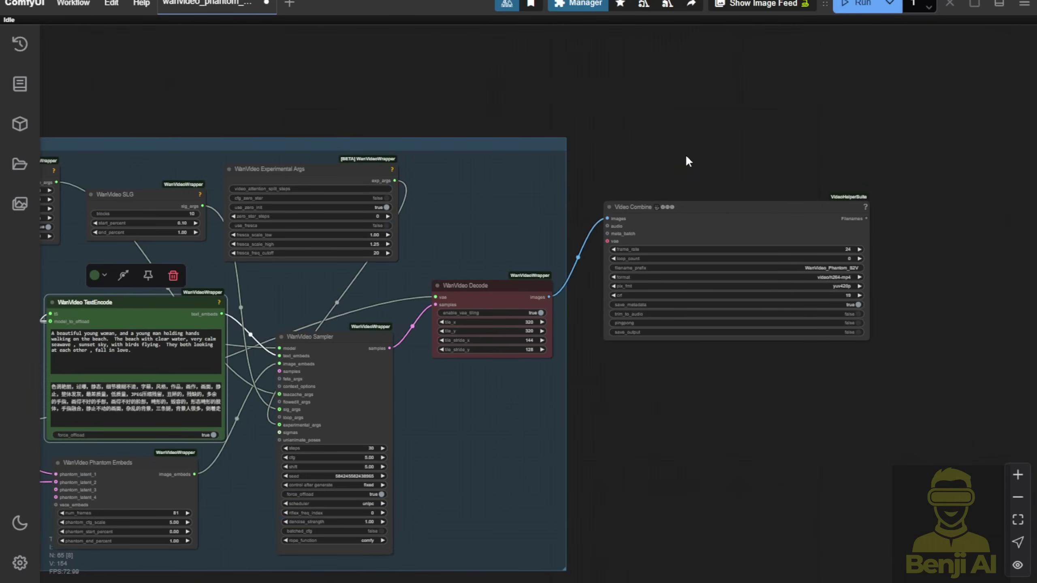
{"action": "scroll", "coordinate": [813, 56], "scroll_direction": "down", "scroll_amount": 3}
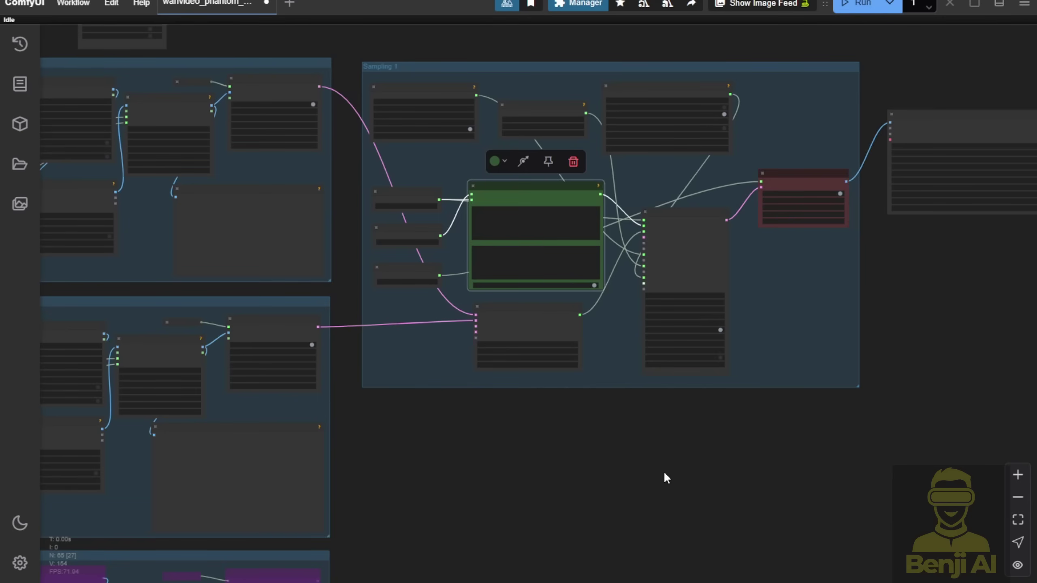
{"action": "left_click_drag", "start_coordinate": [712, 453], "coordinate": [531, 549]}
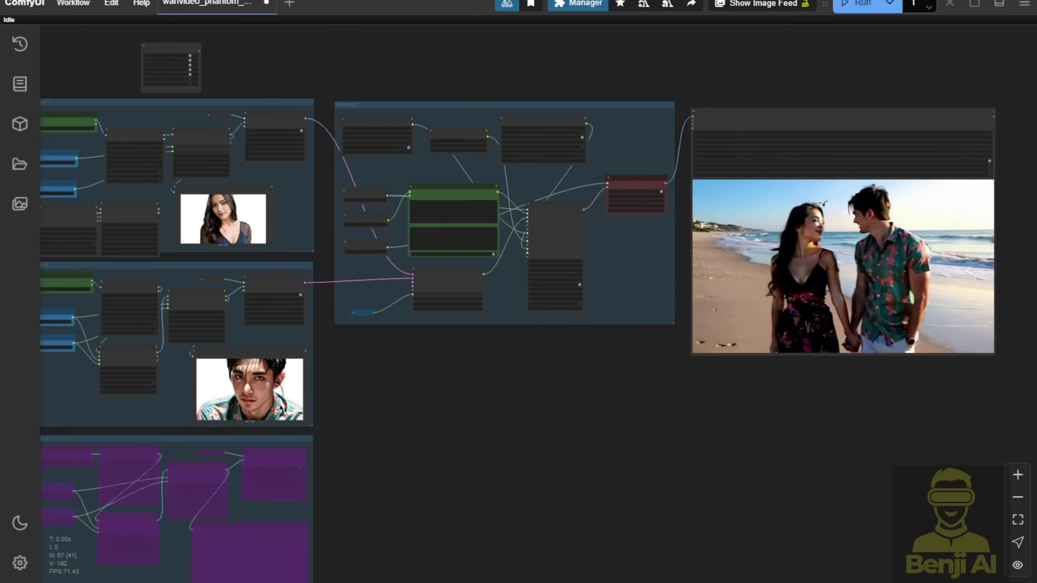
{"action": "left_click_drag", "start_coordinate": [605, 387], "coordinate": [399, 406]}
{"action": "scroll", "coordinate": [608, 224], "scroll_direction": "up", "scroll_amount": 4}
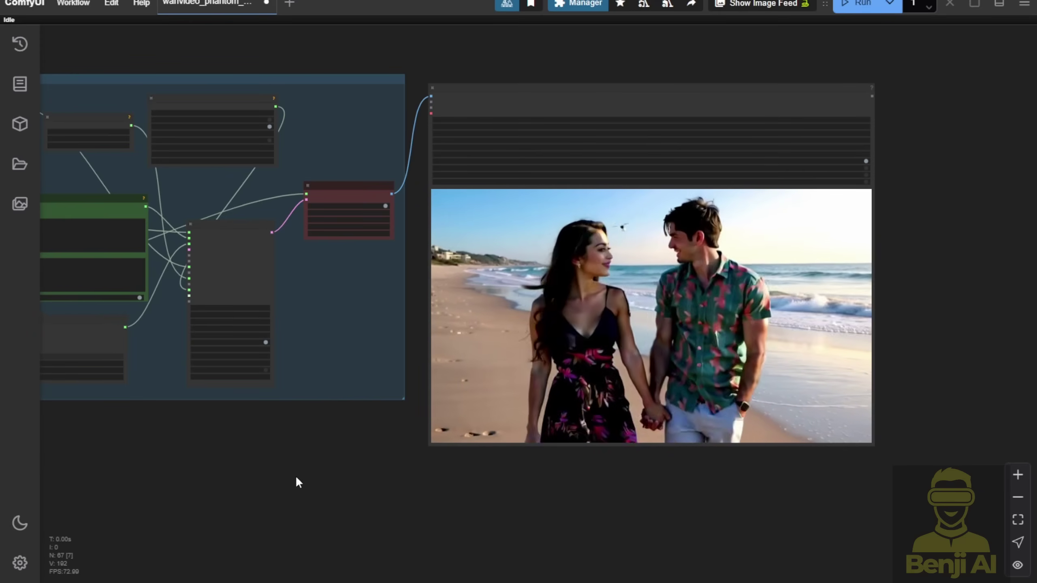
{"action": "scroll", "coordinate": [295, 475], "scroll_direction": "down", "scroll_amount": 5}
{"action": "left_click_drag", "start_coordinate": [294, 477], "coordinate": [621, 383]}
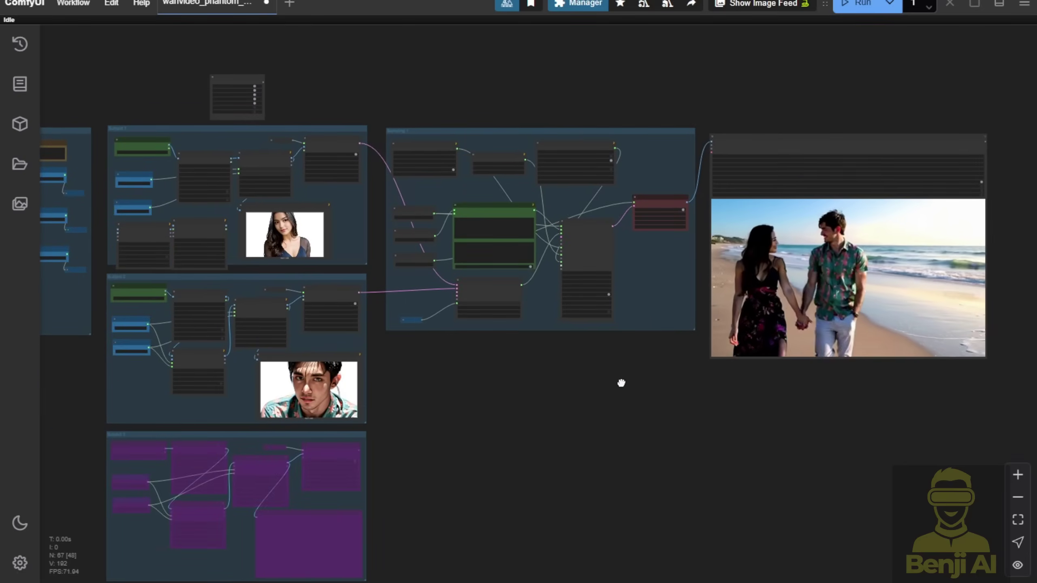
{"action": "scroll", "coordinate": [333, 353], "scroll_direction": "up", "scroll_amount": 4}
Drag the Resize Image (deprecated) node slightly left and check the Resize Image v2 settings
{"action": "left_click_drag", "start_coordinate": [495, 401], "coordinate": [677, 439]}
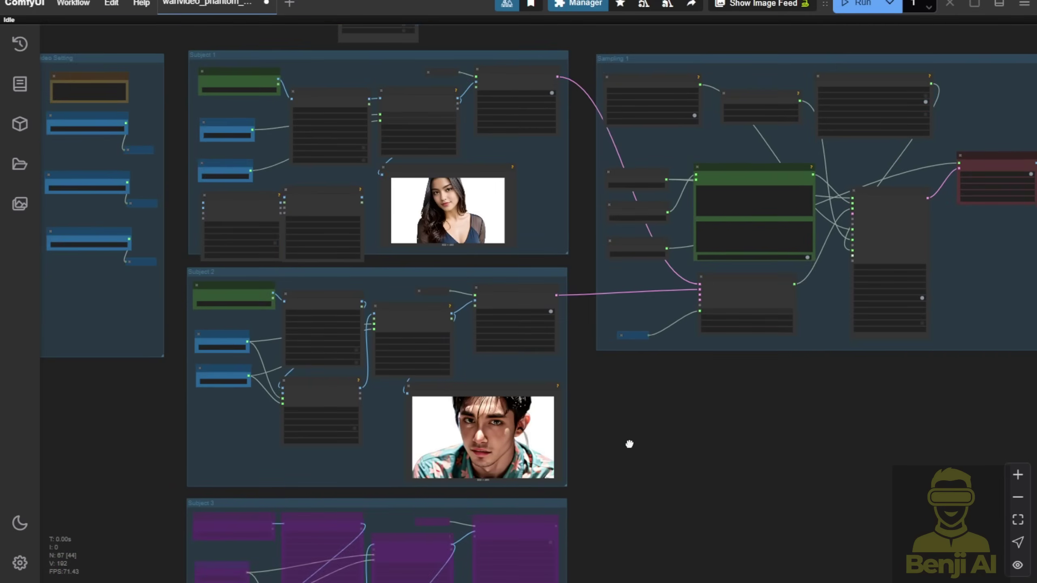
{"action": "left_click_drag", "start_coordinate": [630, 402], "coordinate": [701, 479]}
{"action": "scroll", "coordinate": [311, 289], "scroll_direction": "up", "scroll_amount": 2}
{"action": "scroll", "coordinate": [310, 290], "scroll_direction": "up", "scroll_amount": 6}
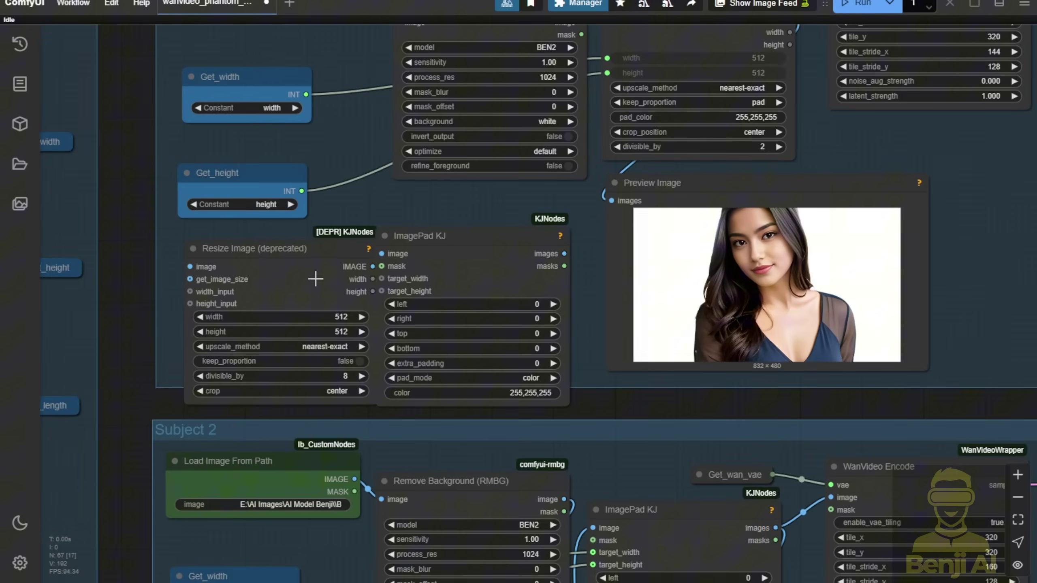
{"action": "left_click_drag", "start_coordinate": [295, 248], "coordinate": [276, 248]}
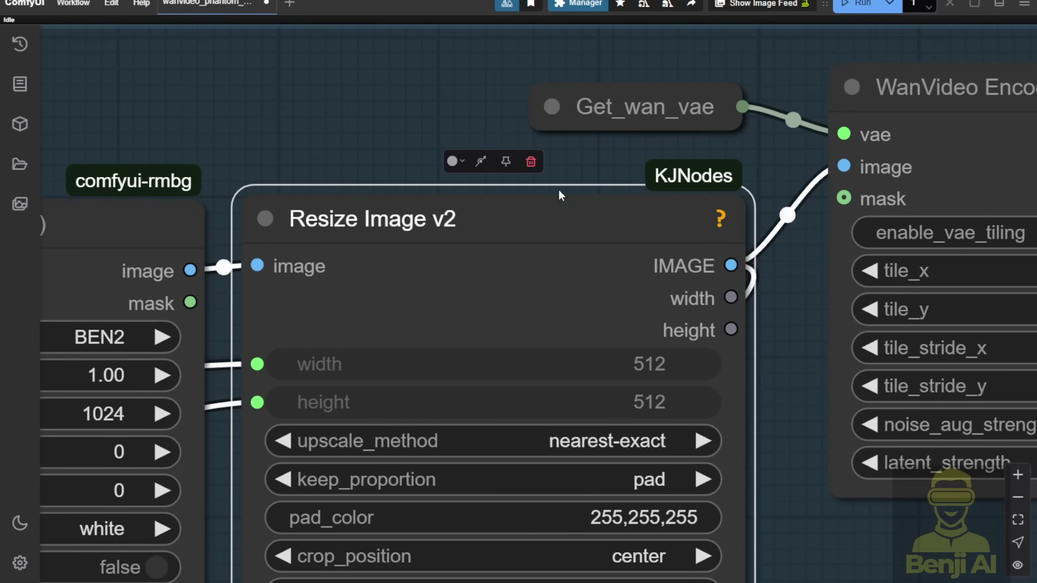
{"action": "left_click_drag", "start_coordinate": [336, 151], "coordinate": [332, 114]}
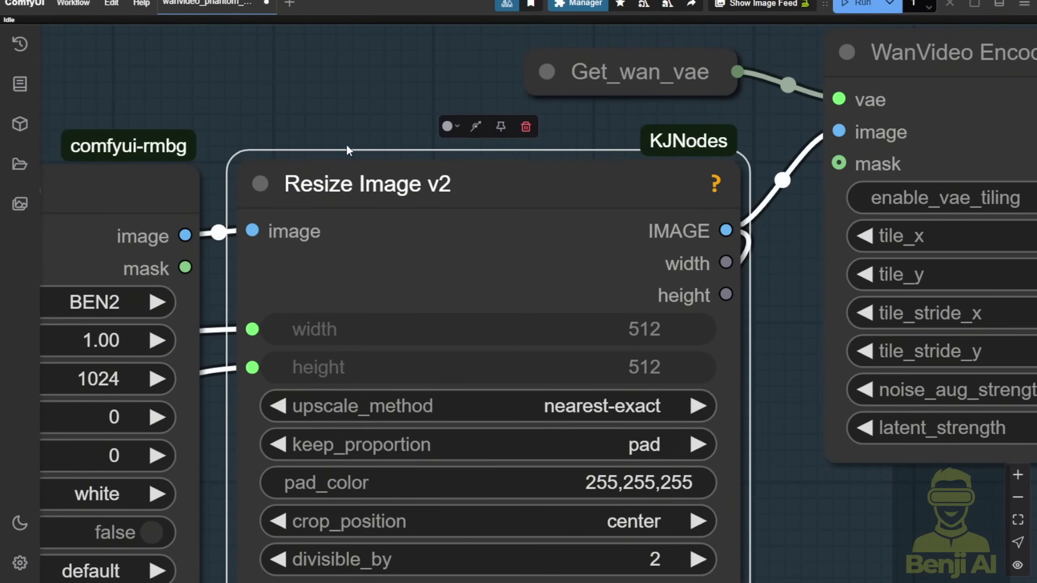
{"action": "scroll", "coordinate": [377, 199], "scroll_direction": "up", "scroll_amount": 4}
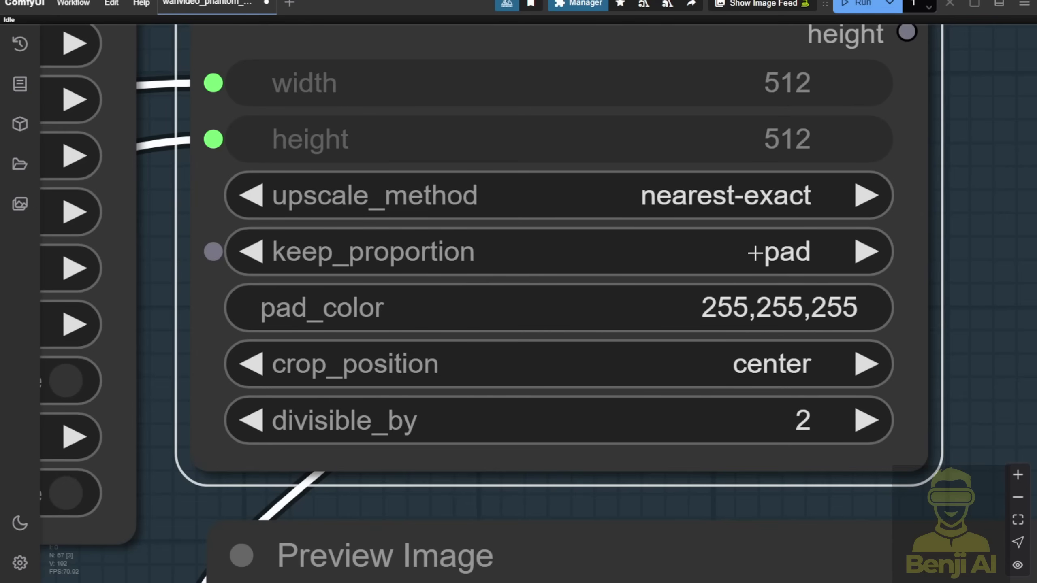
{"action": "scroll", "coordinate": [482, 392], "scroll_direction": "down", "scroll_amount": 7}
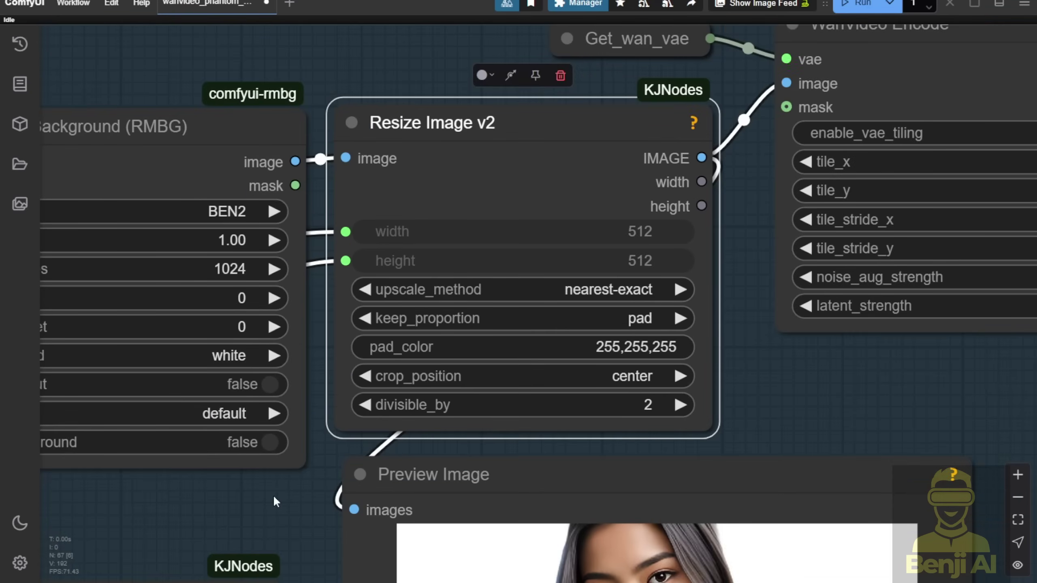
Inspect the subject 1 Preview Image, then frame the Resize Image and ImagePad KJ nodes
{"action": "left_click_drag", "start_coordinate": [273, 494], "coordinate": [375, 236]}
{"action": "left_click_drag", "start_coordinate": [617, 299], "coordinate": [499, 260]}
{"action": "scroll", "coordinate": [264, 197], "scroll_direction": "down", "scroll_amount": 3}
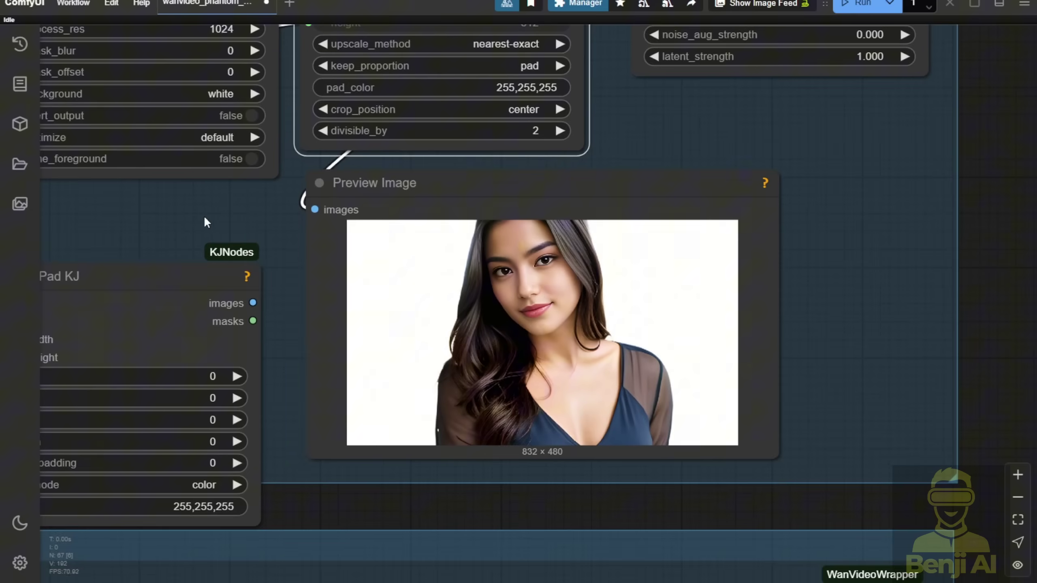
{"action": "left_click_drag", "start_coordinate": [204, 215], "coordinate": [657, 170]}
{"action": "scroll", "coordinate": [411, 211], "scroll_direction": "up", "scroll_amount": 1}
{"action": "scroll", "coordinate": [410, 209], "scroll_direction": "up", "scroll_amount": 1}
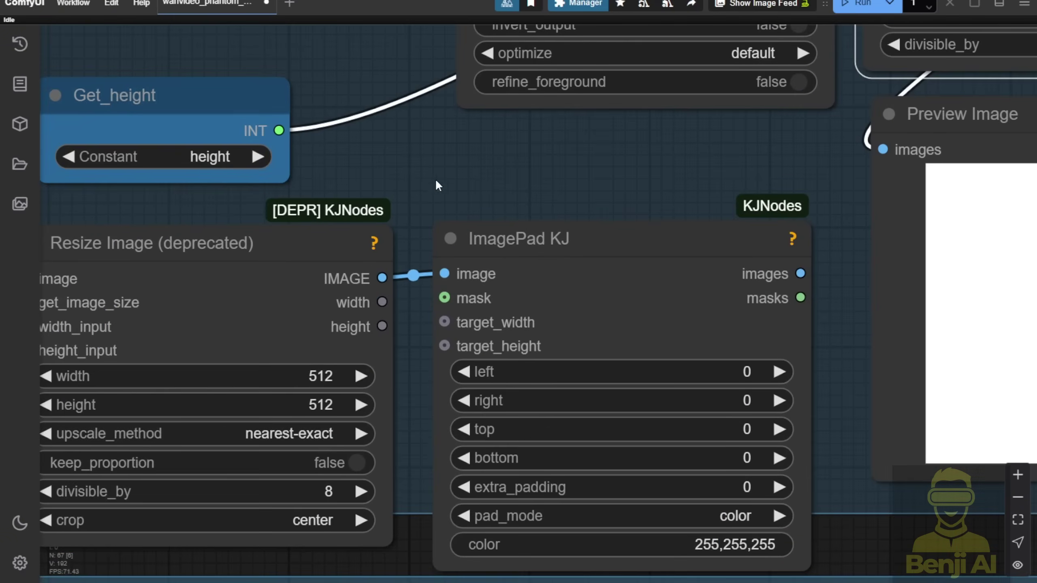
{"action": "left_click_drag", "start_coordinate": [435, 178], "coordinate": [499, 109]}
{"action": "scroll", "coordinate": [488, 120], "scroll_direction": "up", "scroll_amount": 1}
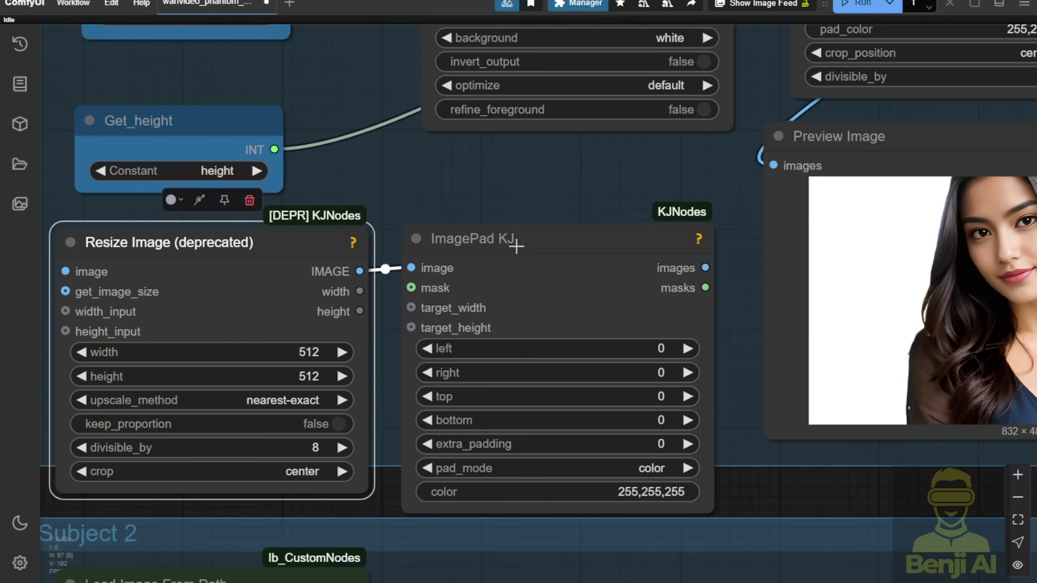
Delete the Resize Image (deprecated) and ImagePad KJ nodes
{"action": "key", "text": "Delete"}
{"action": "left_click", "coordinate": [533, 236]}
{"action": "key", "text": "Delete"}
{"action": "scroll", "coordinate": [469, 259], "scroll_direction": "down", "scroll_amount": 3}
{"action": "left_click_drag", "start_coordinate": [469, 256], "coordinate": [419, 424]}
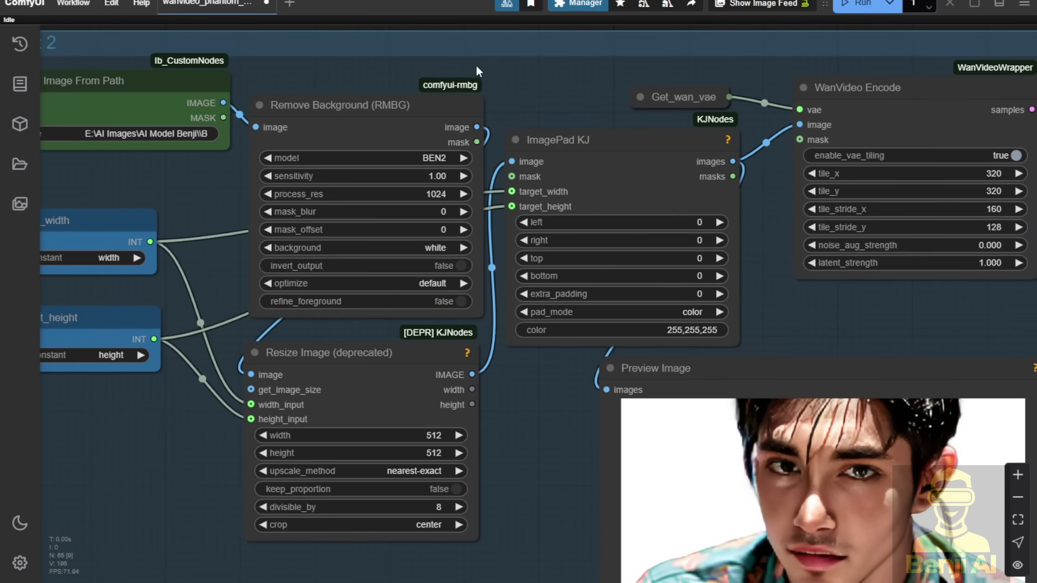
{"action": "left_click_drag", "start_coordinate": [506, 102], "coordinate": [657, 87]}
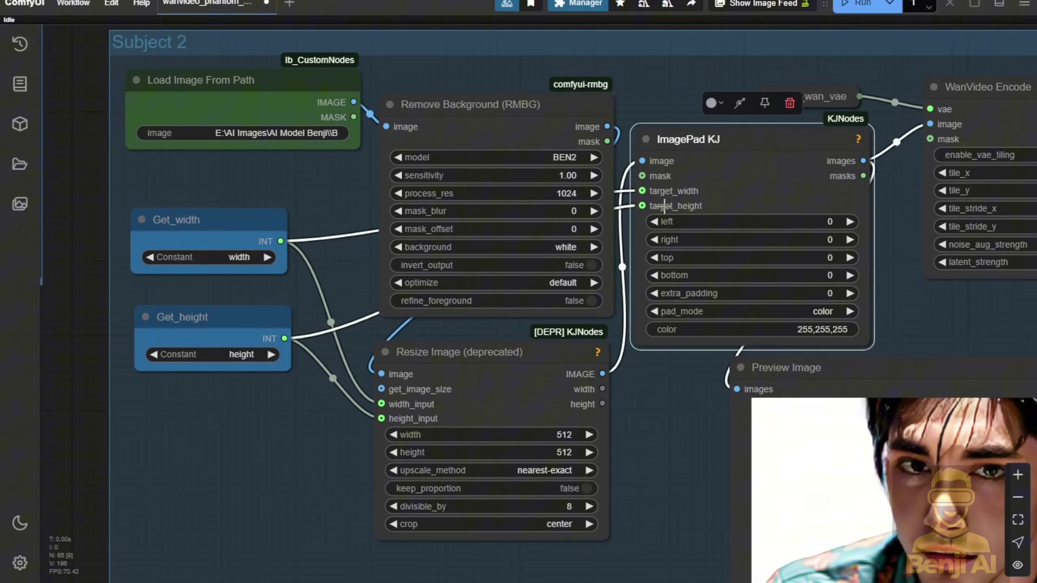
Reposition the remaining Resize Image (deprecated) and ImagePad KJ nodes side by side on the left
{"action": "left_click_drag", "start_coordinate": [480, 356], "coordinate": [418, 429]}
{"action": "left_click_drag", "start_coordinate": [707, 132], "coordinate": [573, 175]}
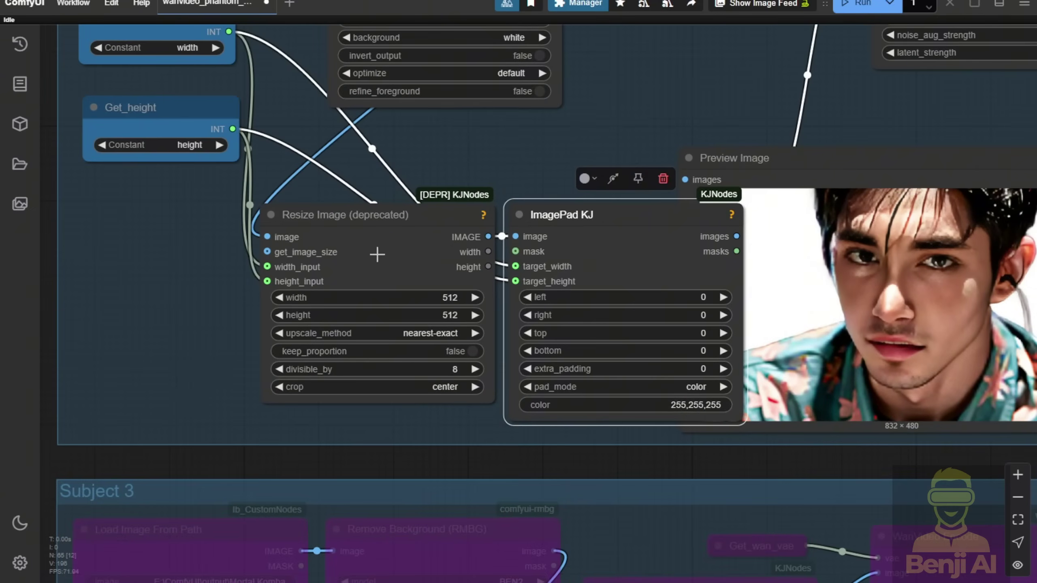
{"action": "left_click_drag", "start_coordinate": [366, 215], "coordinate": [301, 224]}
{"action": "left_click_drag", "start_coordinate": [574, 226], "coordinate": [503, 228]}
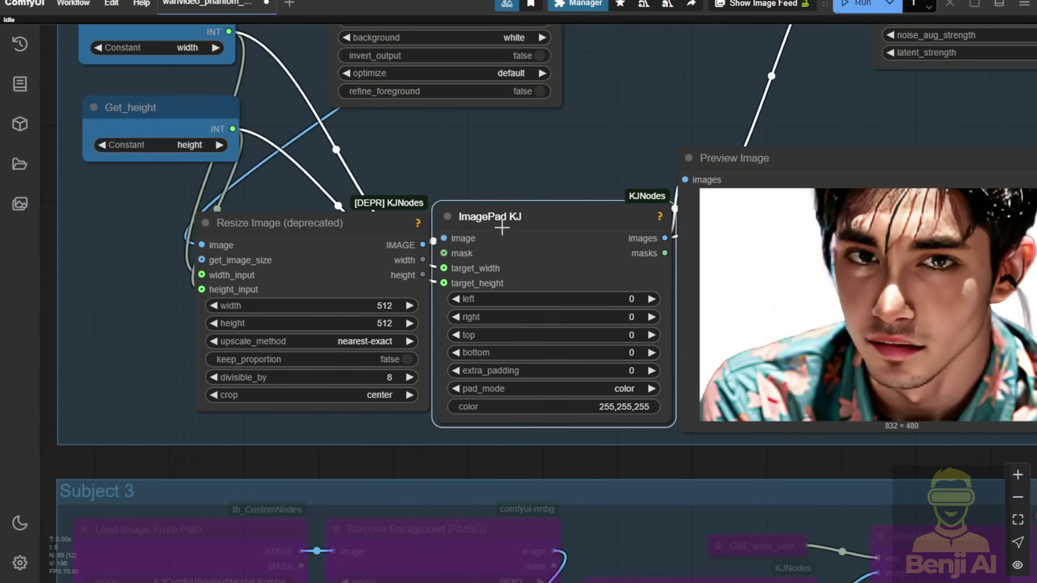
Nudge the Subject 1 Resize Image v2 node slightly up and right
{"action": "scroll", "coordinate": [431, 211], "scroll_direction": "up", "scroll_amount": 4}
{"action": "scroll", "coordinate": [223, 190], "scroll_direction": "up", "scroll_amount": 3}
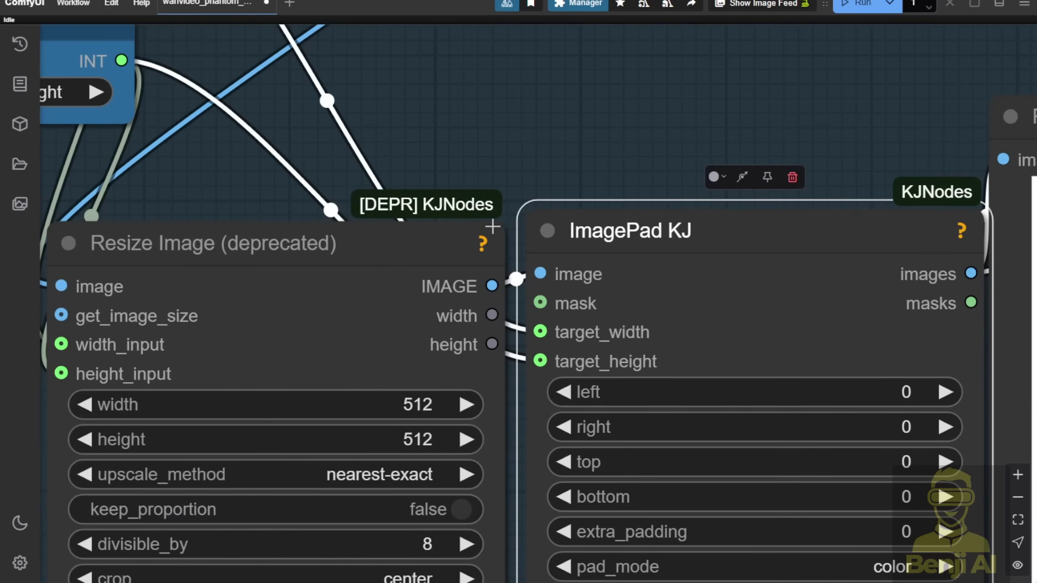
{"action": "scroll", "coordinate": [504, 274], "scroll_direction": "down", "scroll_amount": 8}
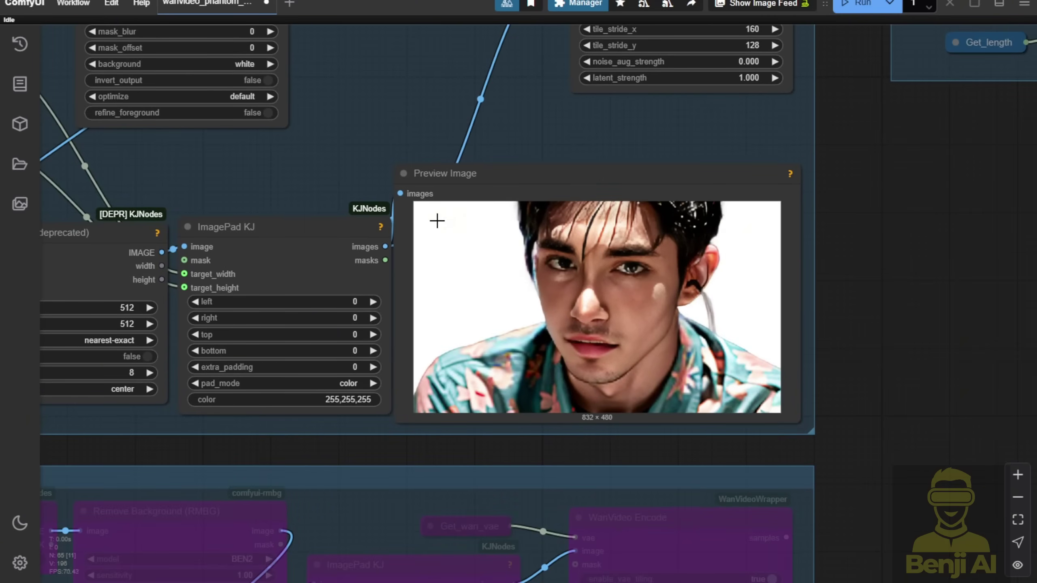
{"action": "scroll", "coordinate": [431, 250], "scroll_direction": "down", "scroll_amount": 2}
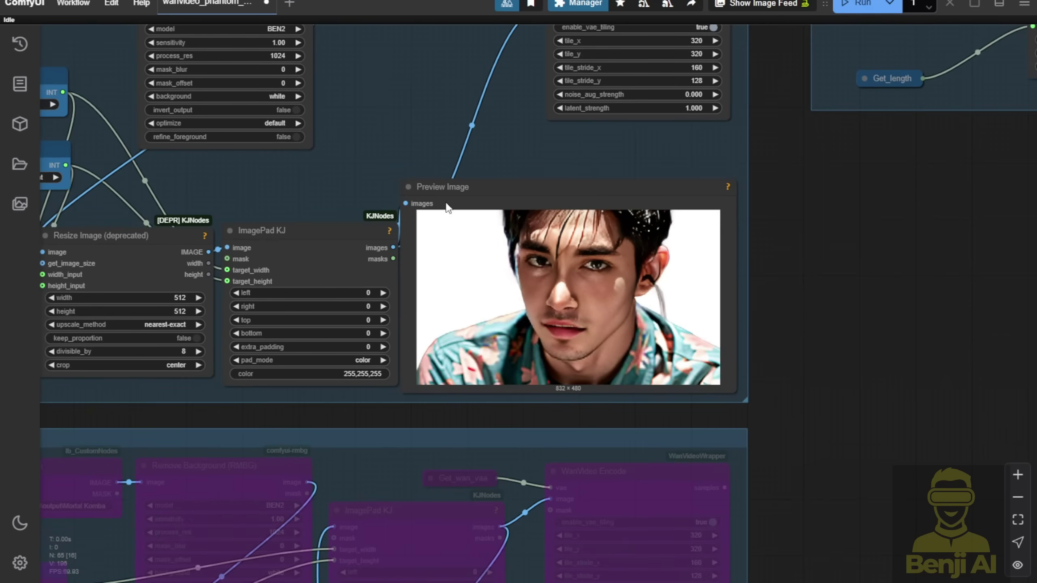
{"action": "left_click_drag", "start_coordinate": [413, 122], "coordinate": [445, 204]}
{"action": "left_click_drag", "start_coordinate": [512, 423], "coordinate": [597, 560]}
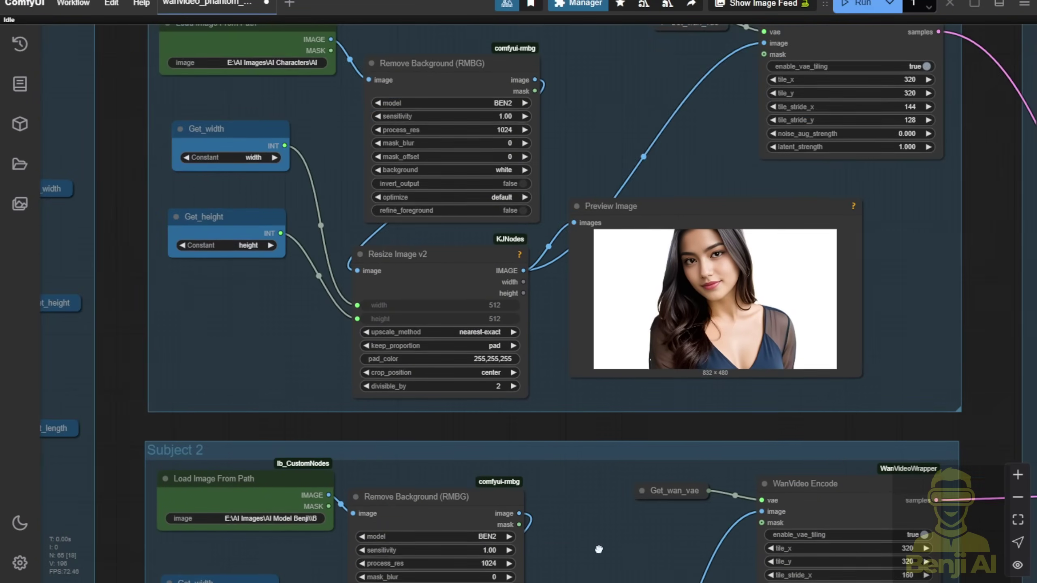
{"action": "scroll", "coordinate": [428, 363], "scroll_direction": "up", "scroll_amount": 8}
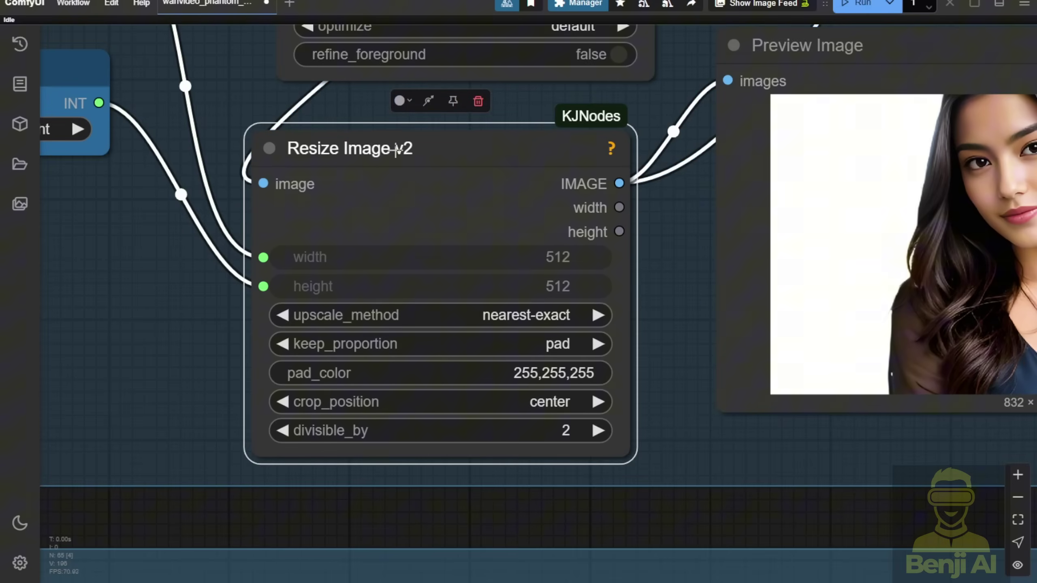
{"action": "left_click_drag", "start_coordinate": [420, 152], "coordinate": [458, 141]}
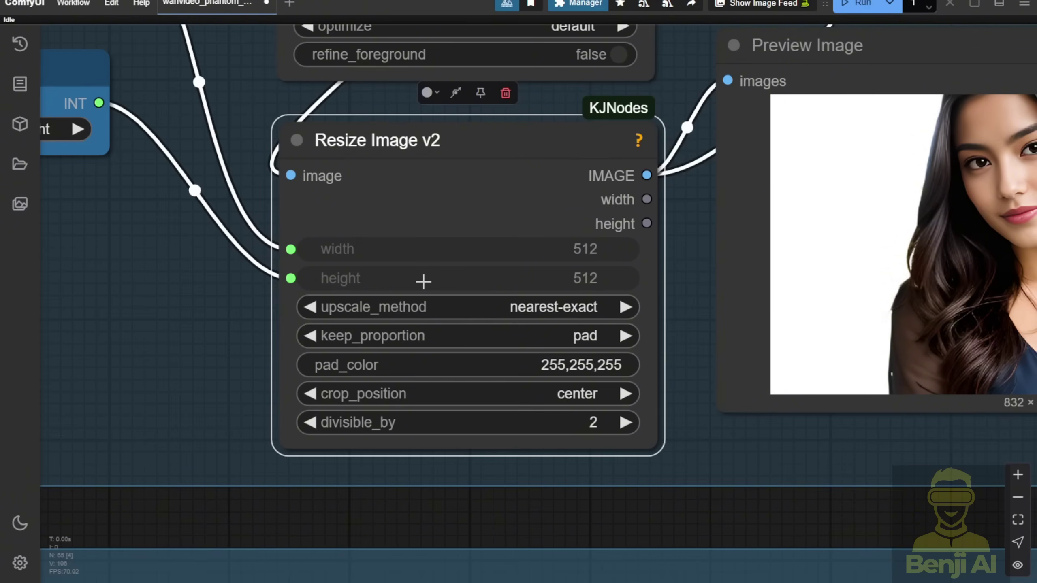
{"action": "scroll", "coordinate": [612, 251], "scroll_direction": "down", "scroll_amount": 4}
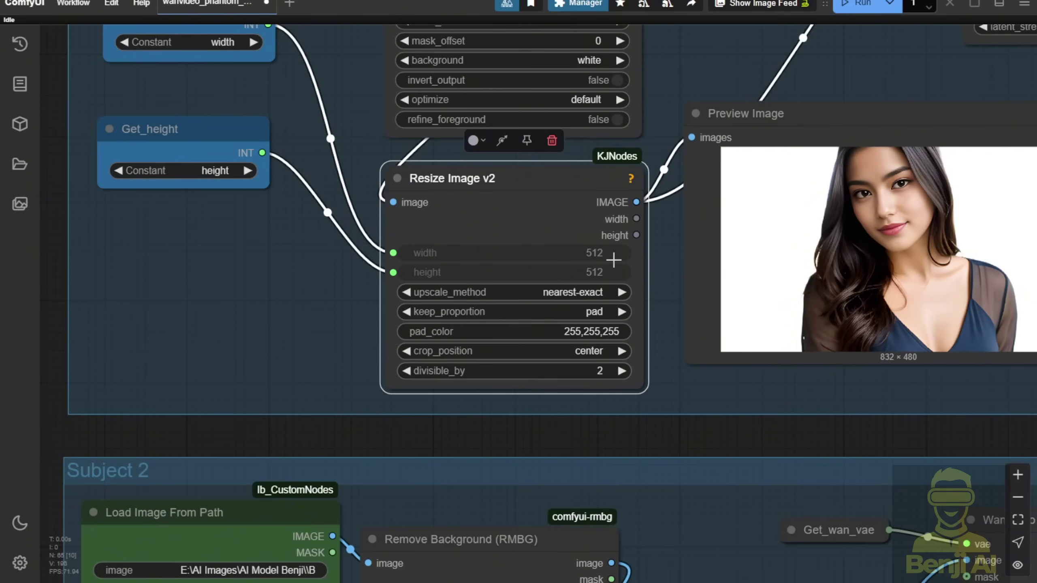
{"action": "scroll", "coordinate": [614, 259], "scroll_direction": "down", "scroll_amount": 10}
{"action": "scroll", "coordinate": [278, 449], "scroll_direction": "down", "scroll_amount": 4}
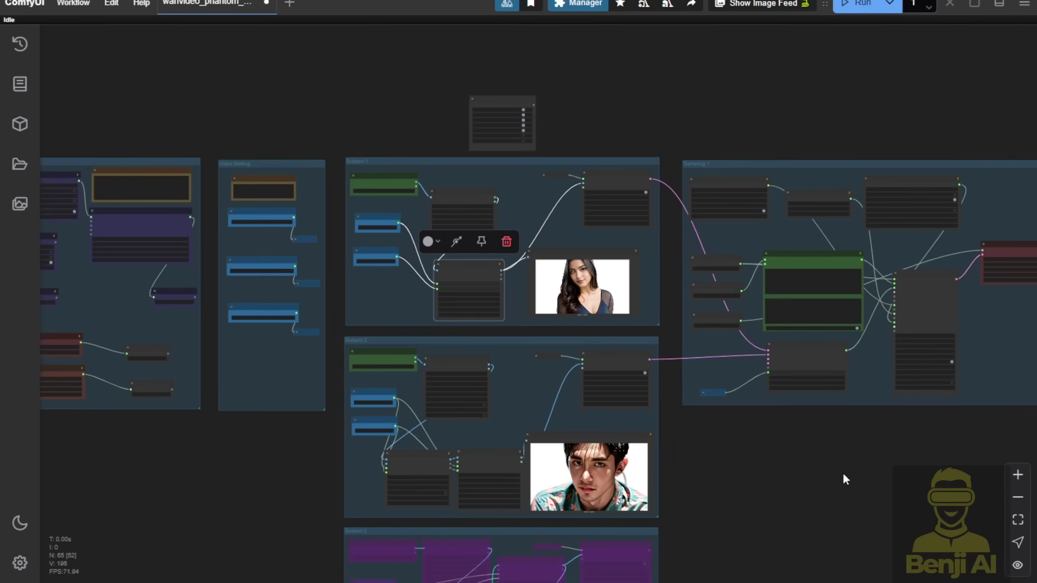
{"action": "left_click_drag", "start_coordinate": [844, 479], "coordinate": [152, 439]}
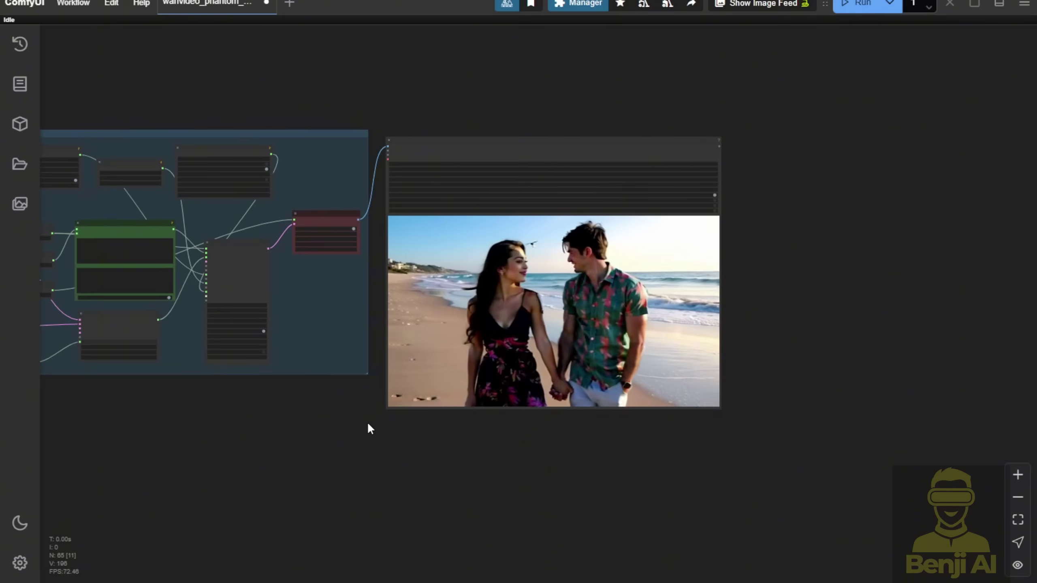
{"action": "scroll", "coordinate": [548, 434], "scroll_direction": "up", "scroll_amount": 1}
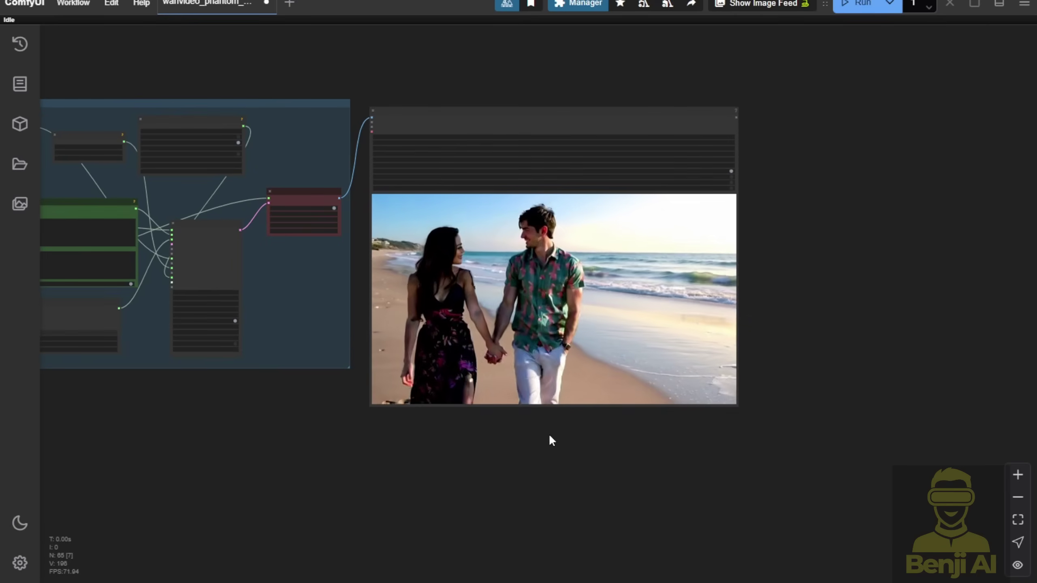
{"action": "scroll", "coordinate": [609, 288], "scroll_direction": "up", "scroll_amount": 2}
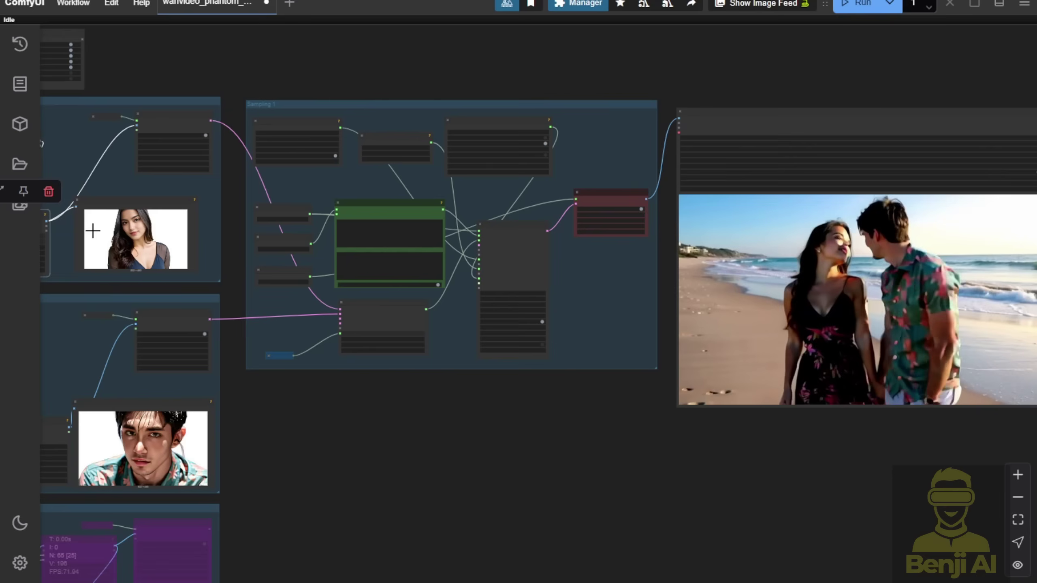
{"action": "left_click", "coordinate": [155, 227]}
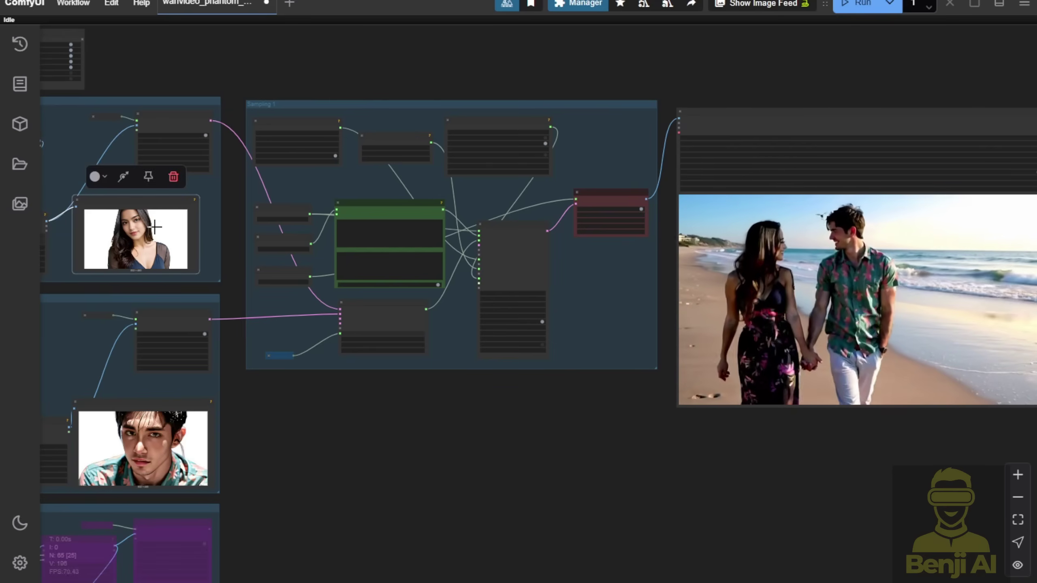
{"action": "left_click_drag", "start_coordinate": [365, 449], "coordinate": [447, 441]}
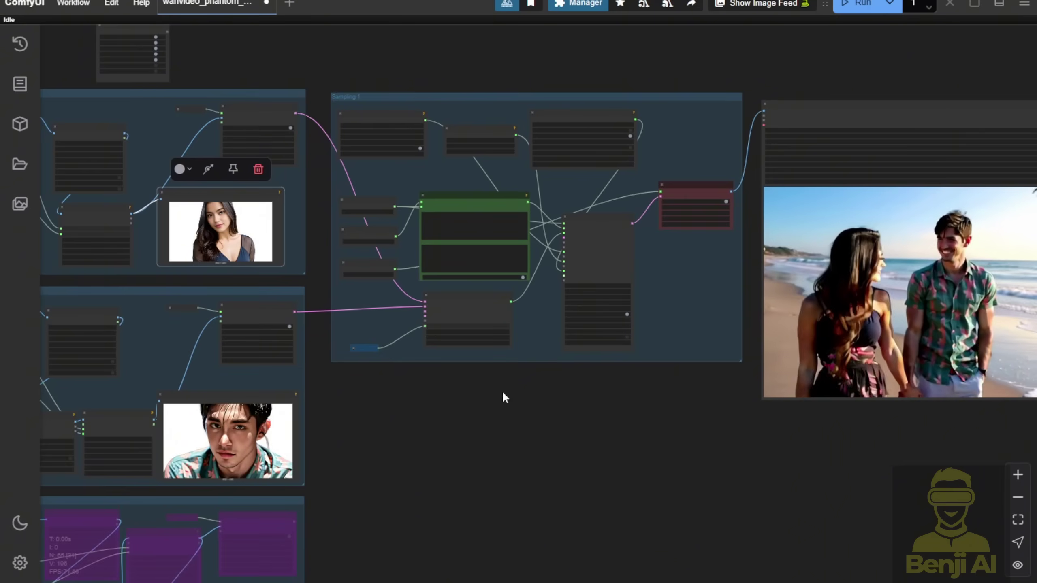
{"action": "left_click_drag", "start_coordinate": [616, 446], "coordinate": [520, 331]}
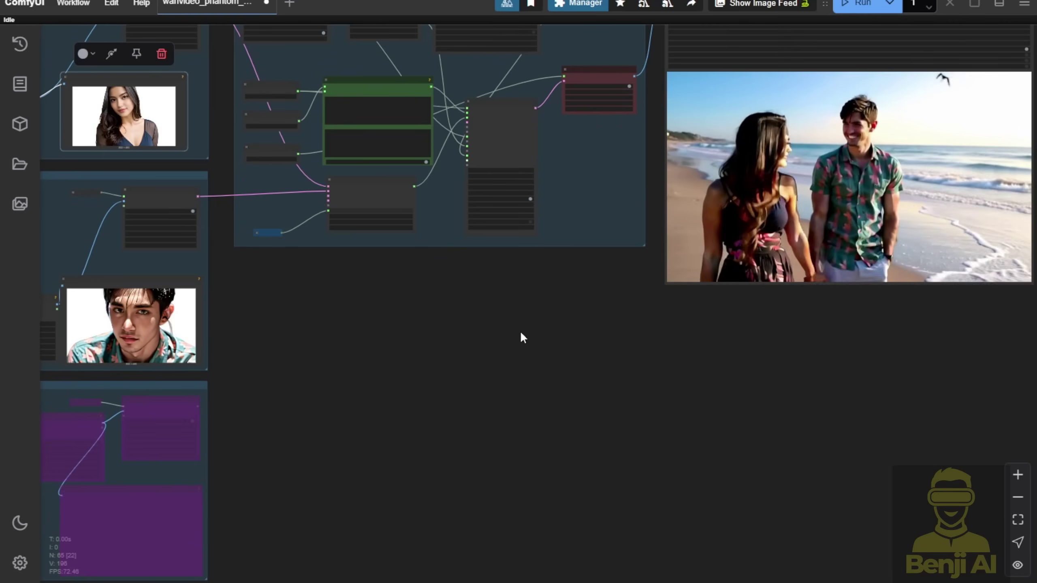
{"action": "left_click", "coordinate": [137, 285]}
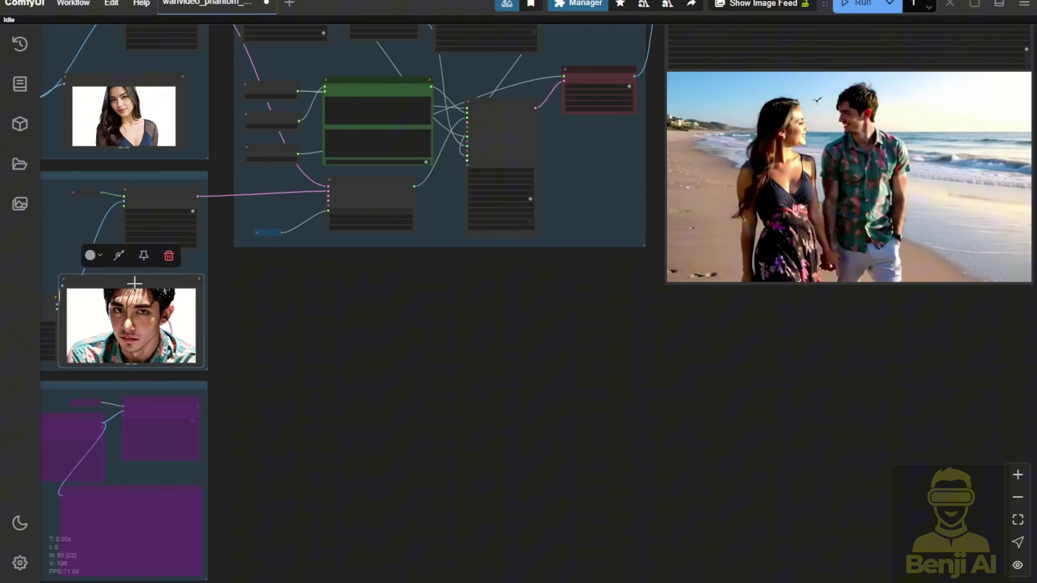
{"action": "left_click_drag", "start_coordinate": [298, 306], "coordinate": [618, 315]}
{"action": "scroll", "coordinate": [571, 333], "scroll_direction": "up", "scroll_amount": 1}
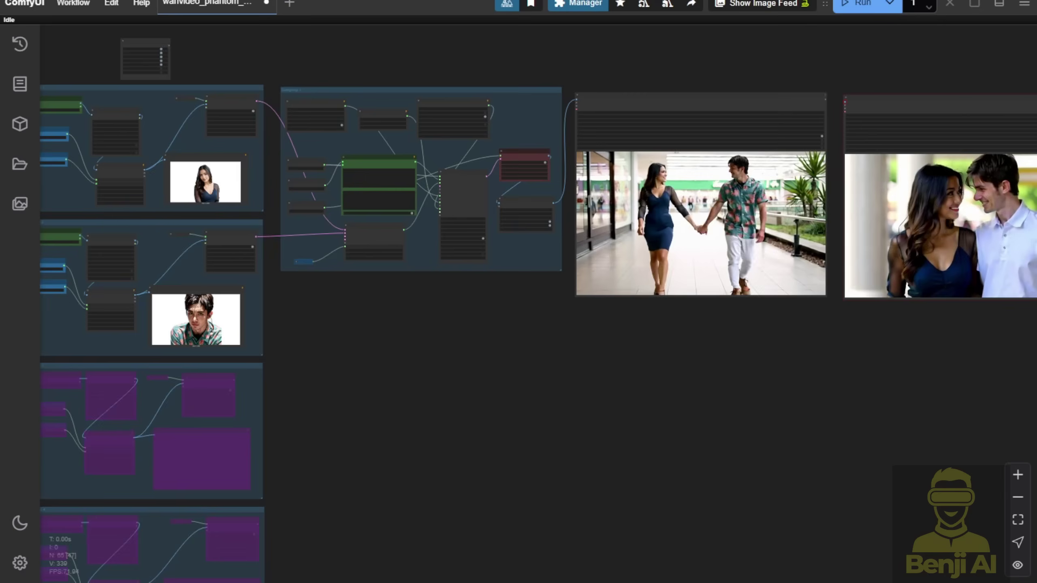
Select the third mall video's Video Combine node among the output previews
{"action": "left_click_drag", "start_coordinate": [652, 344], "coordinate": [266, 393]}
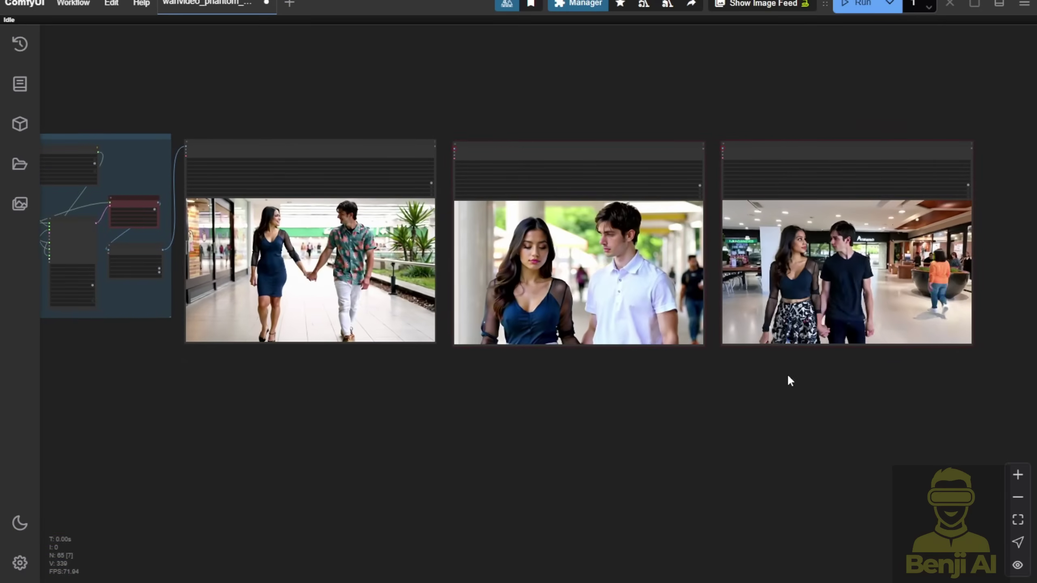
{"action": "left_click", "coordinate": [823, 156]}
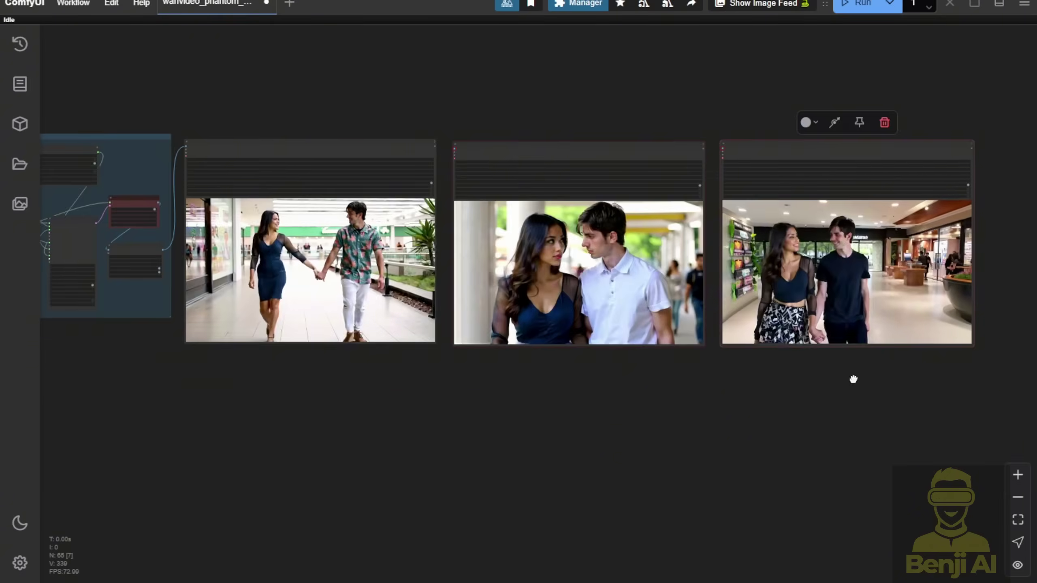
{"action": "left_click_drag", "start_coordinate": [853, 379], "coordinate": [736, 366]}
{"action": "scroll", "coordinate": [763, 221], "scroll_direction": "up", "scroll_amount": 3}
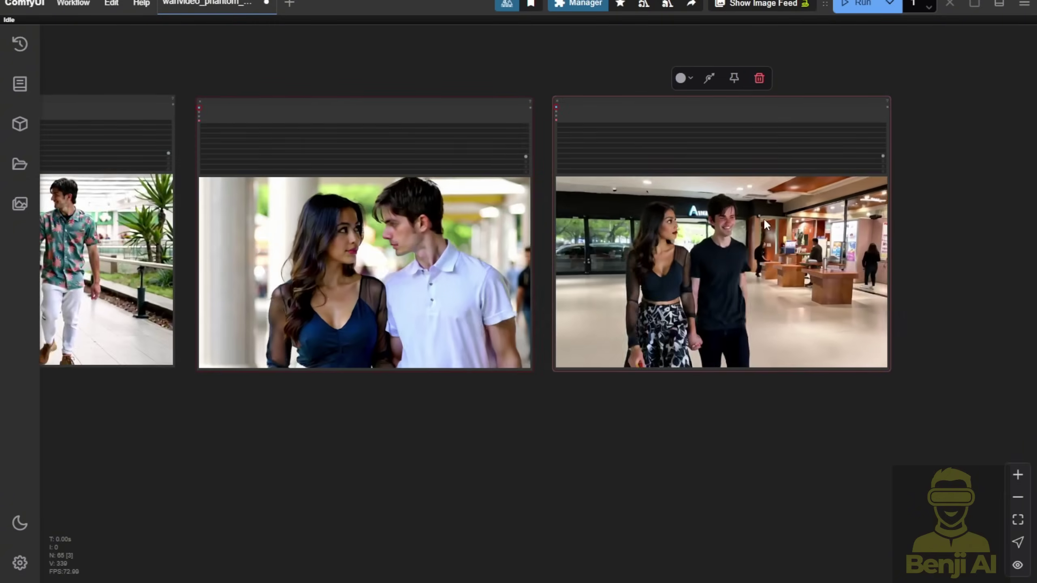
{"action": "scroll", "coordinate": [765, 221], "scroll_direction": "up", "scroll_amount": 3}
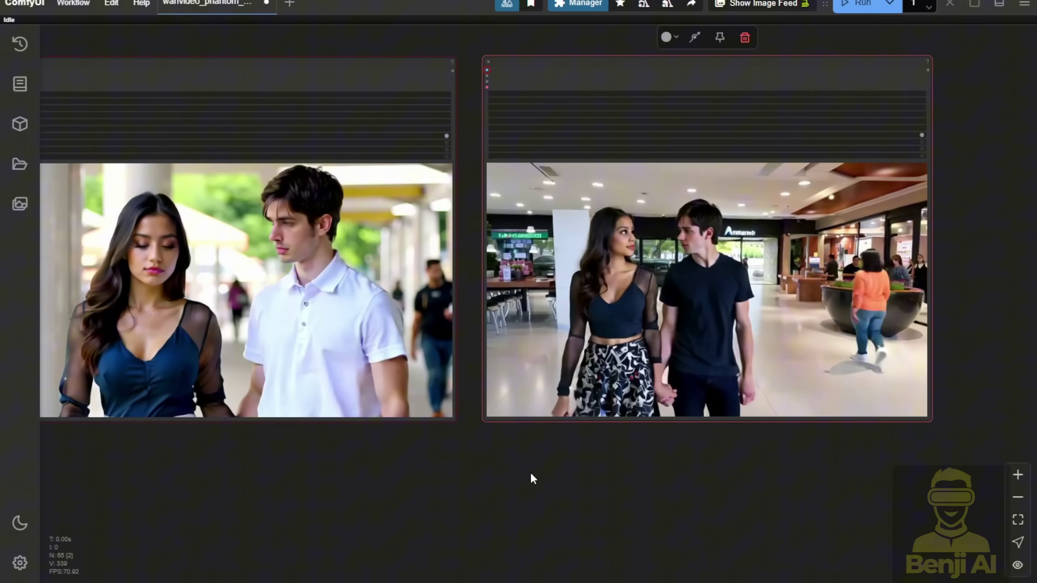
{"action": "scroll", "coordinate": [510, 483], "scroll_direction": "down", "scroll_amount": 3}
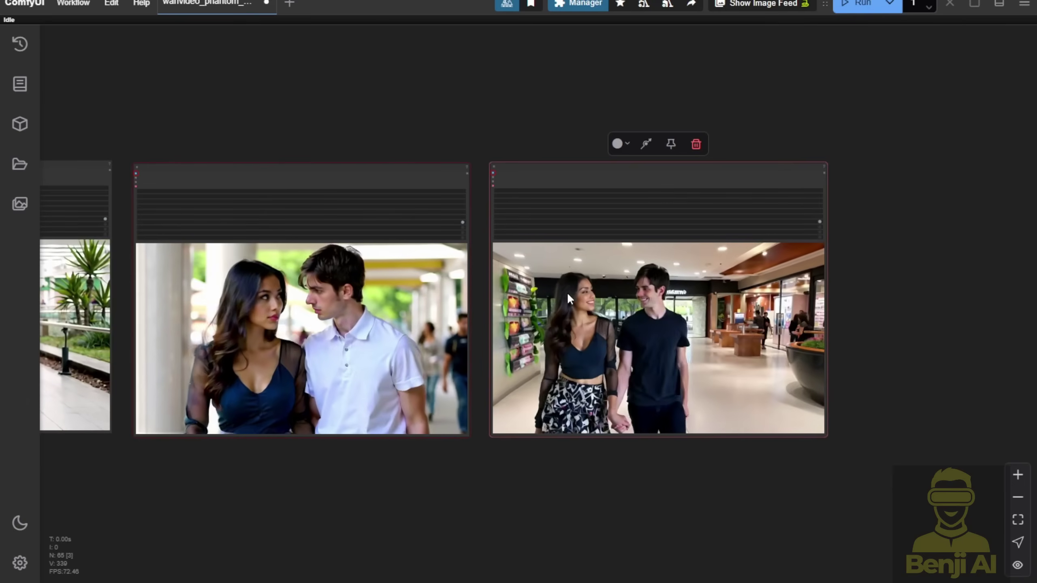
{"action": "scroll", "coordinate": [584, 269], "scroll_direction": "up", "scroll_amount": 3}
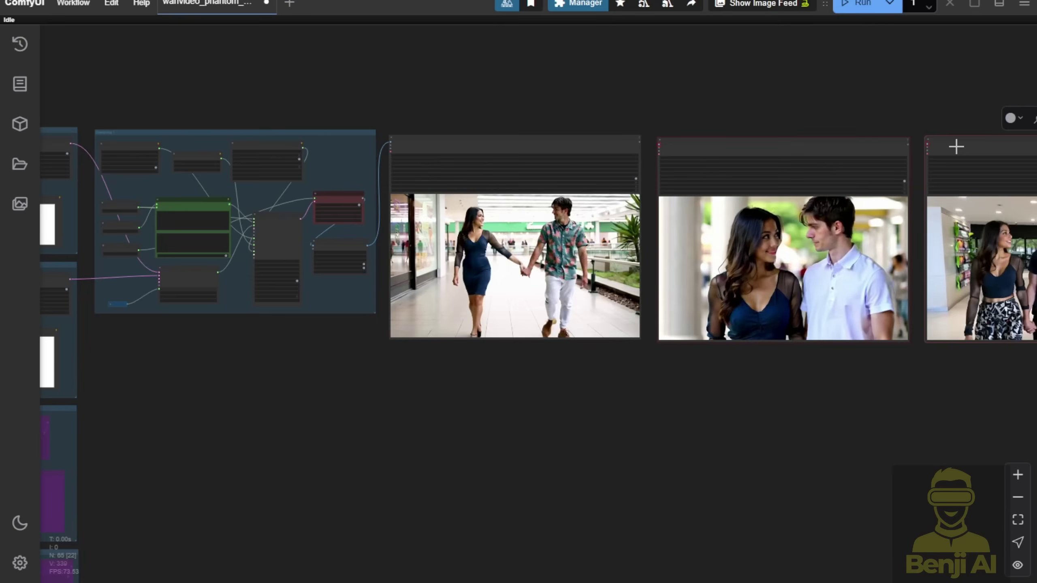
Drag the third mall video beside the Subject 2 reference image and frame it
{"action": "left_click_drag", "start_coordinate": [956, 145], "coordinate": [131, 284]}
{"action": "left_click_drag", "start_coordinate": [192, 103], "coordinate": [681, 77]}
{"action": "scroll", "coordinate": [581, 209], "scroll_direction": "up", "scroll_amount": 3}
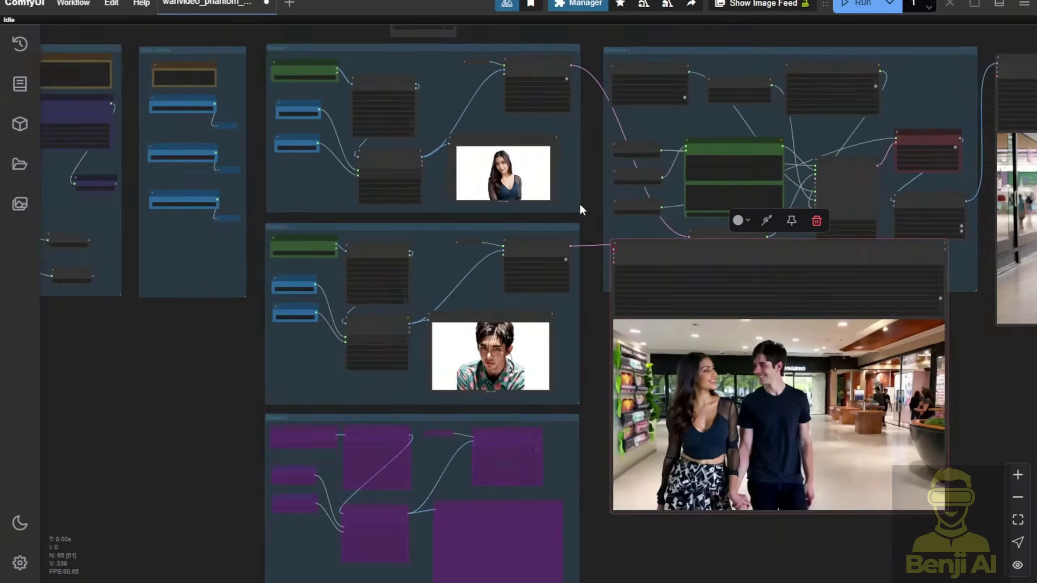
{"action": "scroll", "coordinate": [582, 209], "scroll_direction": "up", "scroll_amount": 4}
{"action": "left_click_drag", "start_coordinate": [617, 239], "coordinate": [503, 151]}
{"action": "left_click_drag", "start_coordinate": [598, 186], "coordinate": [572, 54]}
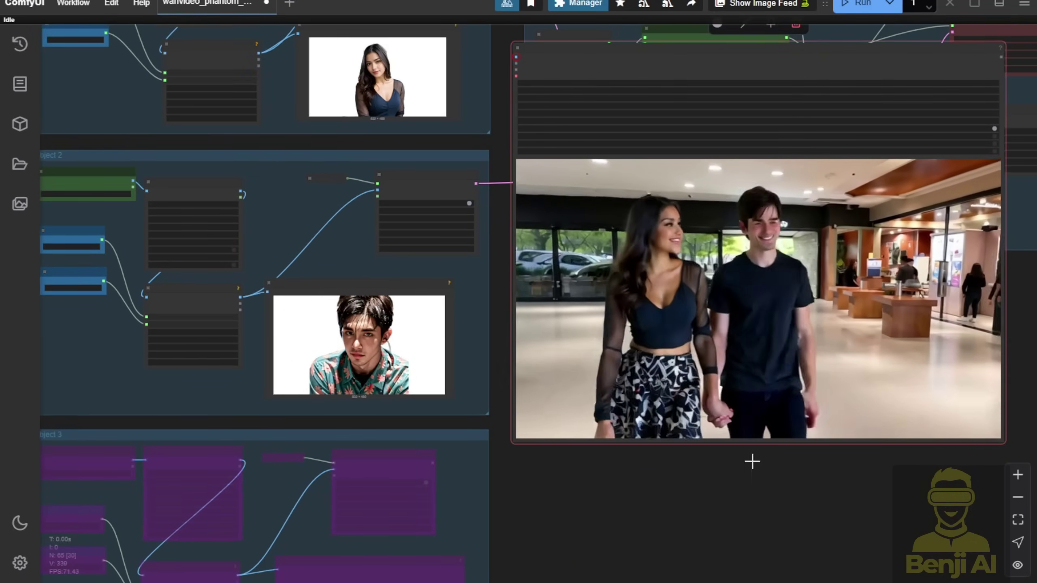
{"action": "left_click_drag", "start_coordinate": [731, 501], "coordinate": [657, 576]}
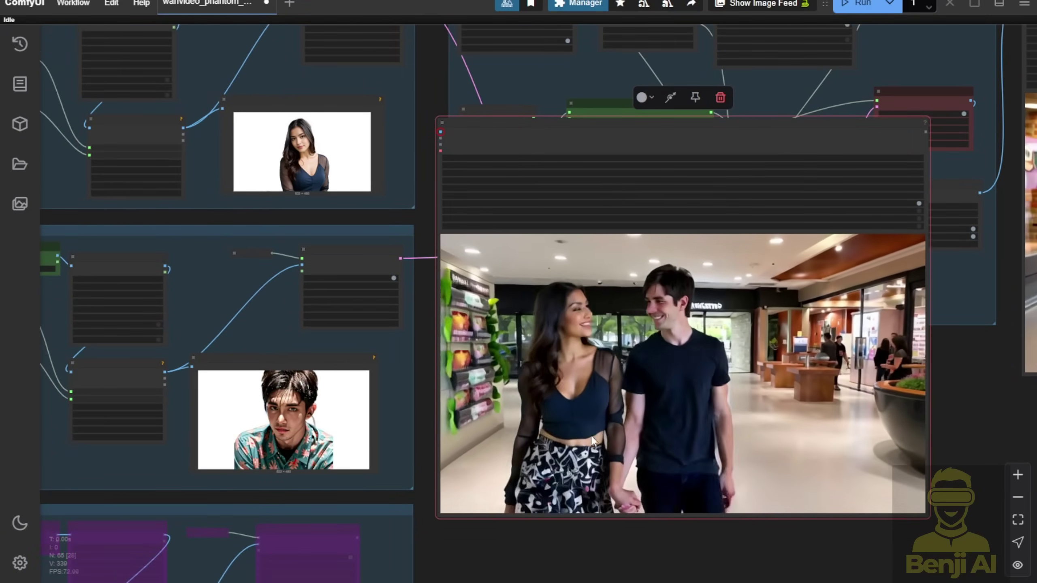
{"action": "scroll", "coordinate": [558, 303], "scroll_direction": "up", "scroll_amount": 1}
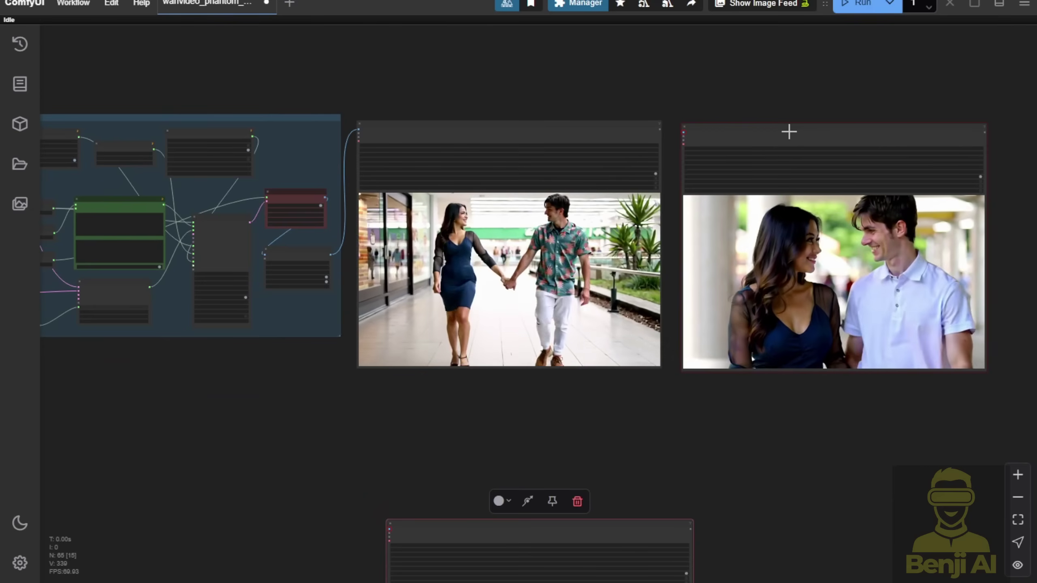
{"action": "left_click_drag", "start_coordinate": [789, 132], "coordinate": [156, 296]}
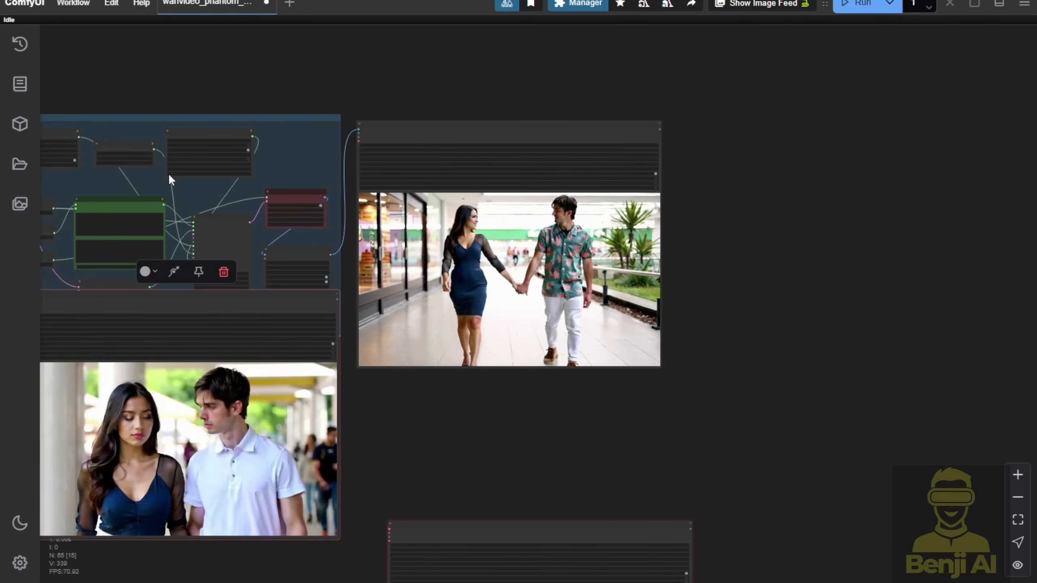
{"action": "left_click_drag", "start_coordinate": [171, 180], "coordinate": [548, 93]}
{"action": "scroll", "coordinate": [488, 213], "scroll_direction": "up", "scroll_amount": 6}
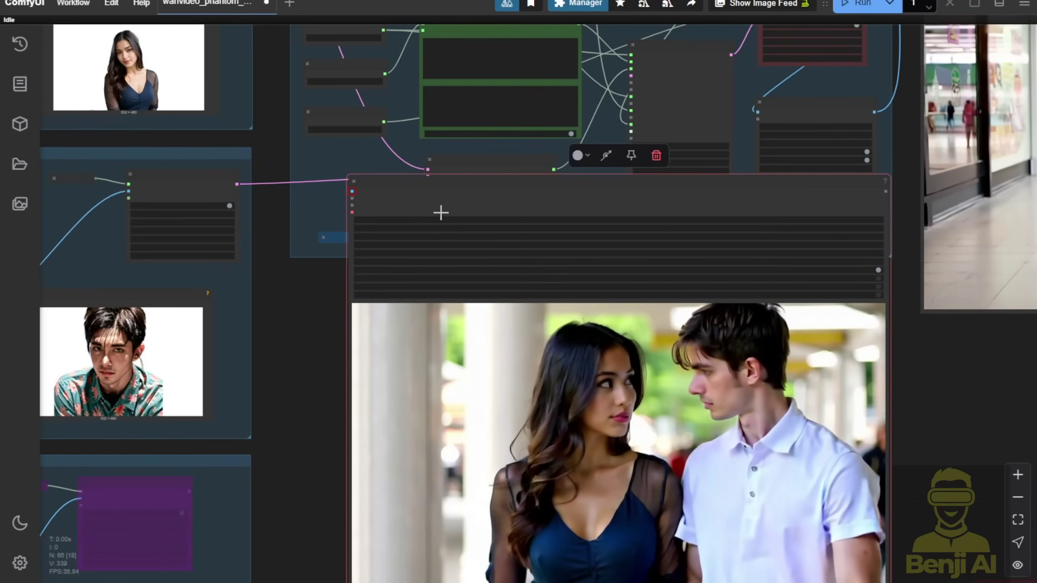
{"action": "left_click_drag", "start_coordinate": [296, 340], "coordinate": [310, 229]}
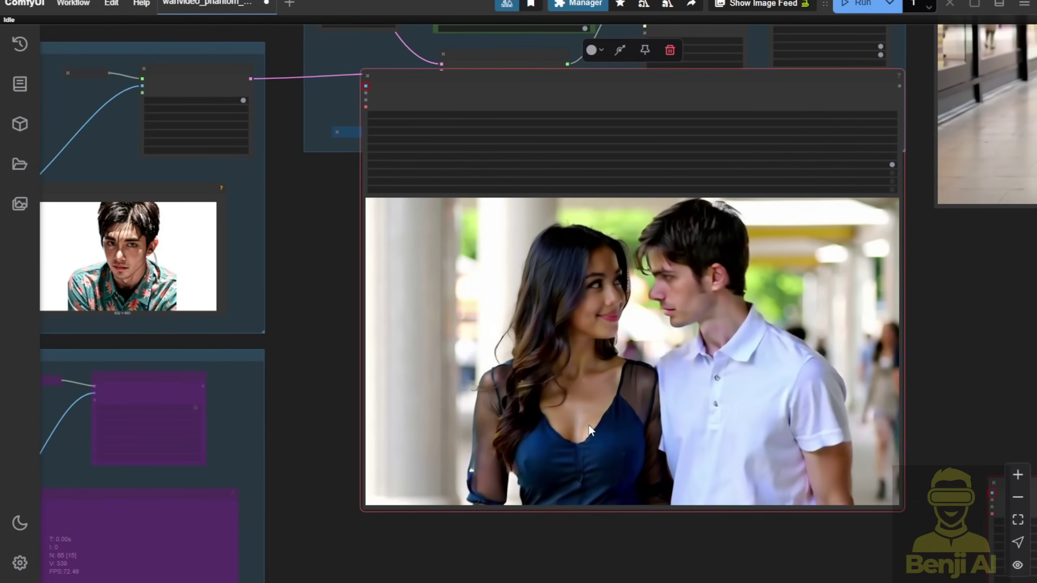
{"action": "scroll", "coordinate": [467, 269], "scroll_direction": "down", "scroll_amount": 3}
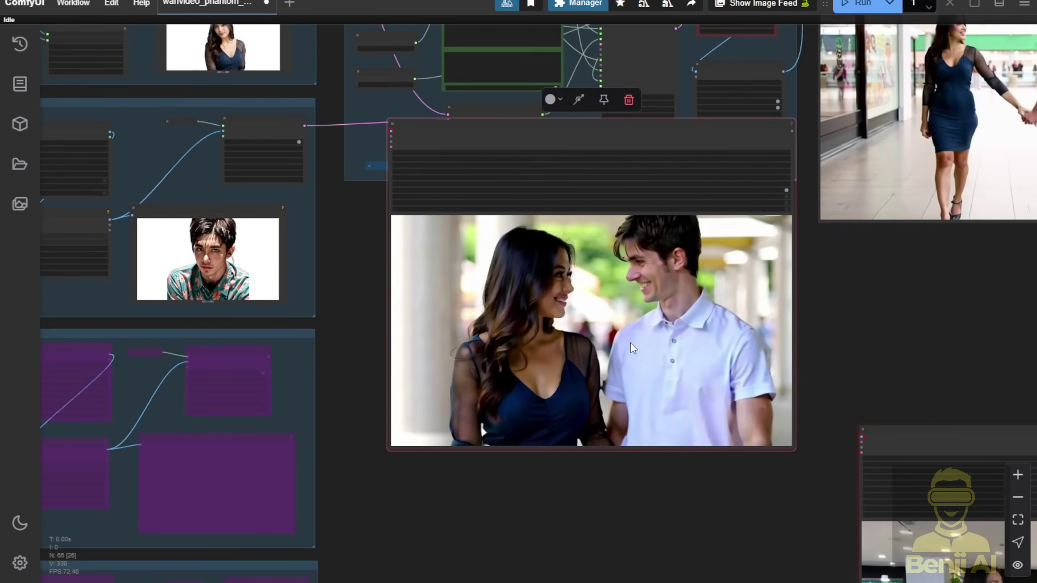
{"action": "scroll", "coordinate": [680, 384], "scroll_direction": "up", "scroll_amount": 3}
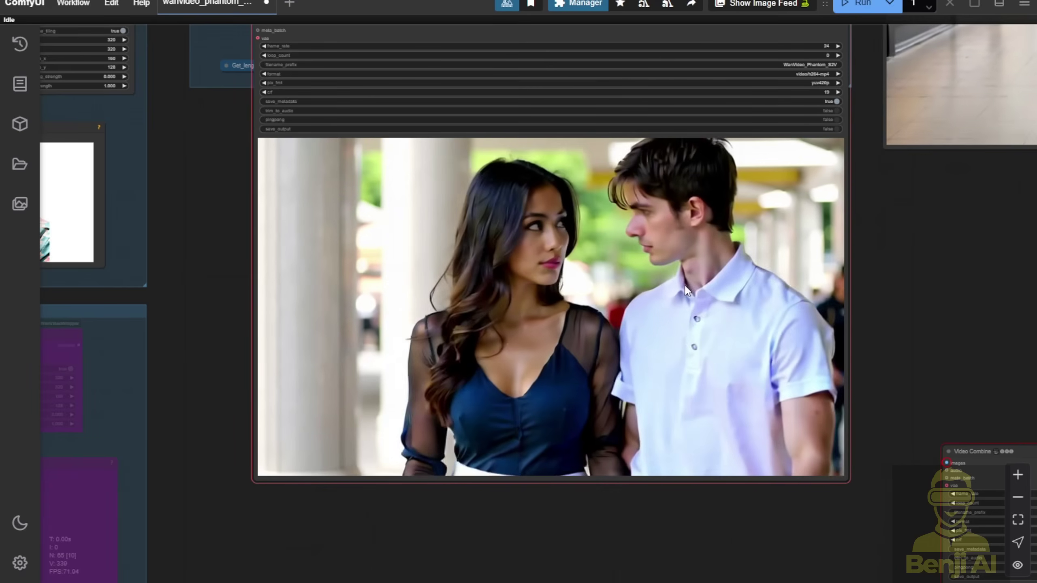
{"action": "scroll", "coordinate": [685, 287], "scroll_direction": "down", "scroll_amount": 2}
{"action": "scroll", "coordinate": [529, 290], "scroll_direction": "down", "scroll_amount": 3}
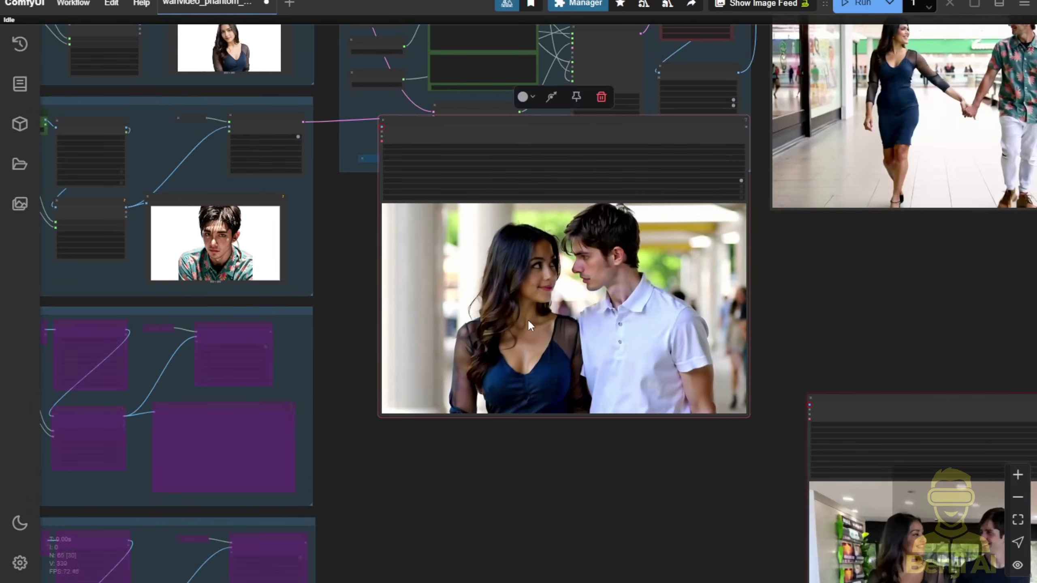
{"action": "left_click_drag", "start_coordinate": [451, 130], "coordinate": [413, 11]}
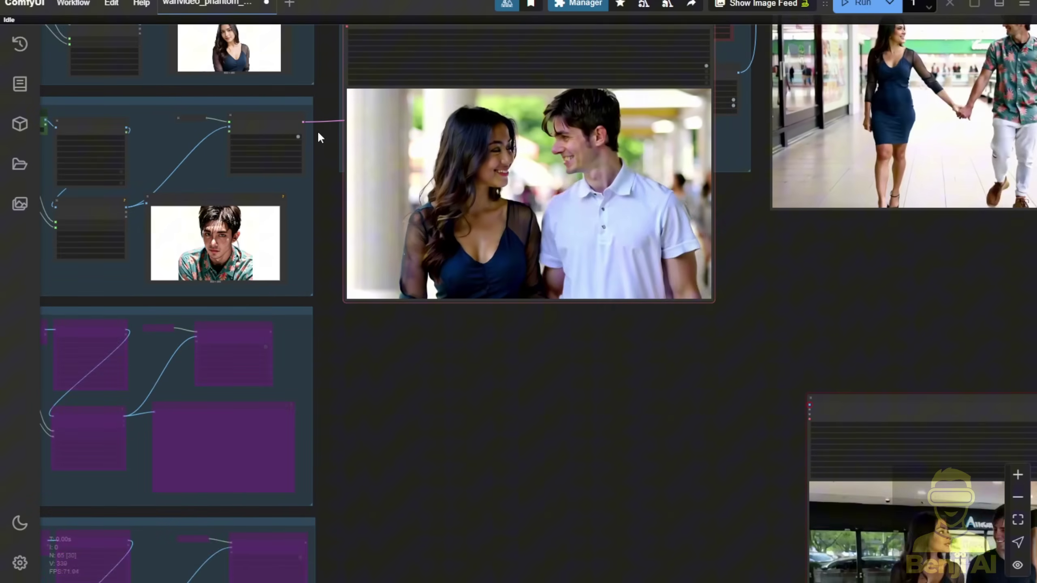
{"action": "scroll", "coordinate": [318, 135], "scroll_direction": "down", "scroll_amount": 5}
{"action": "scroll", "coordinate": [429, 327], "scroll_direction": "up", "scroll_amount": 6}
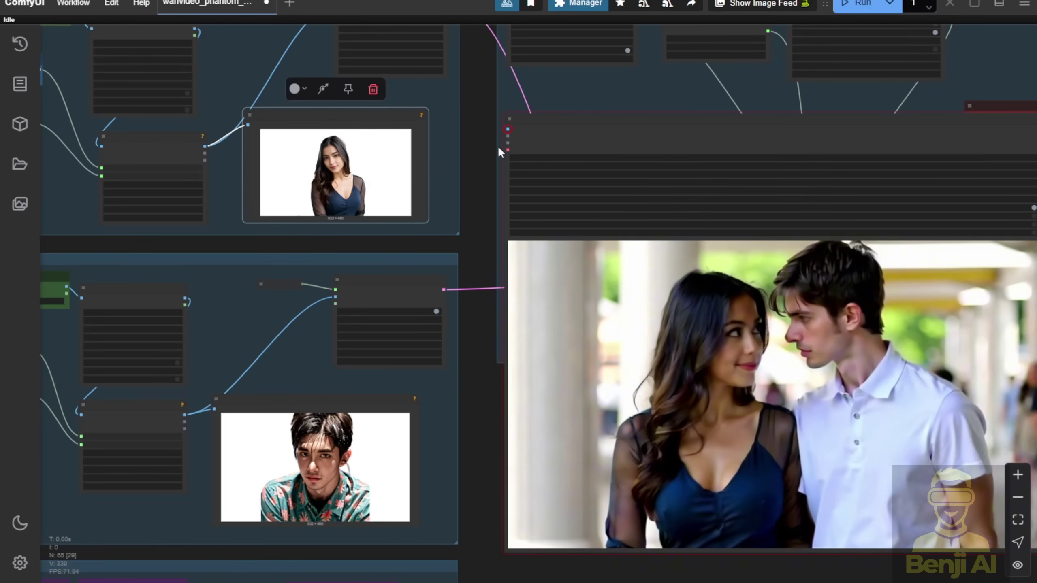
{"action": "left_click_drag", "start_coordinate": [497, 145], "coordinate": [376, 87]}
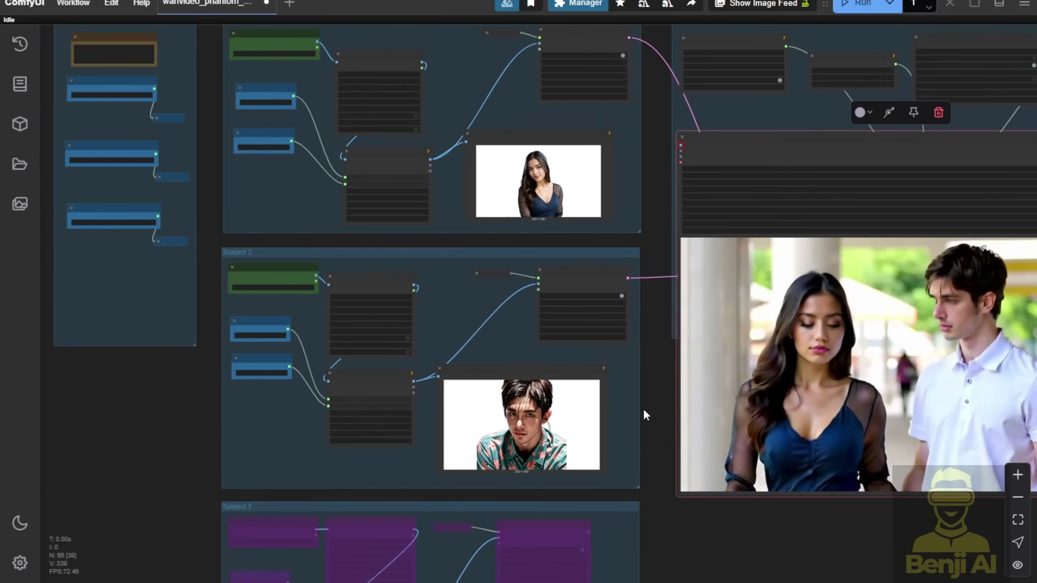
{"action": "scroll", "coordinate": [643, 408], "scroll_direction": "up", "scroll_amount": 3}
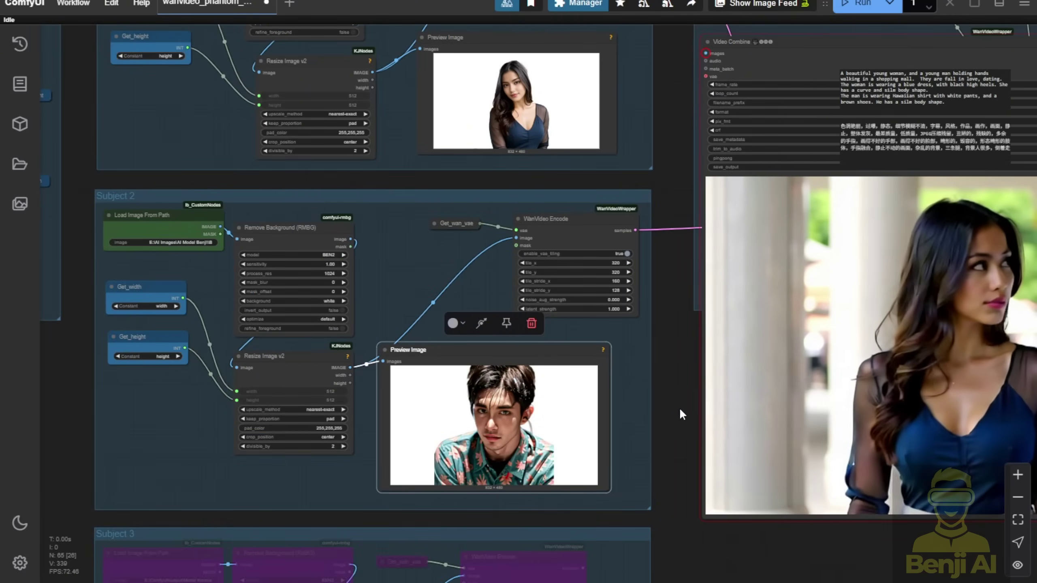
{"action": "left_click_drag", "start_coordinate": [680, 411], "coordinate": [572, 195]}
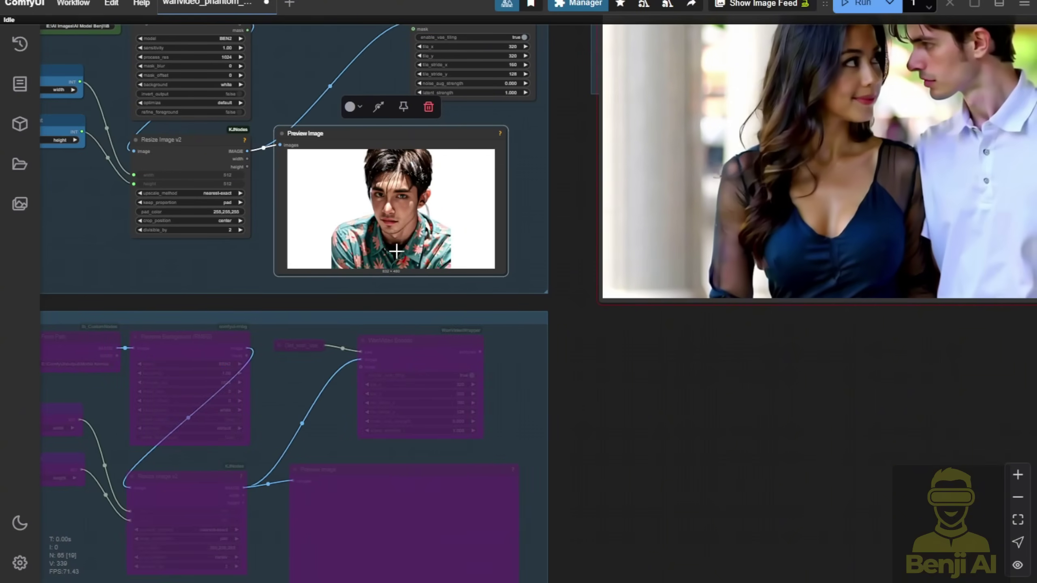
{"action": "left_click_drag", "start_coordinate": [938, 417], "coordinate": [604, 509]}
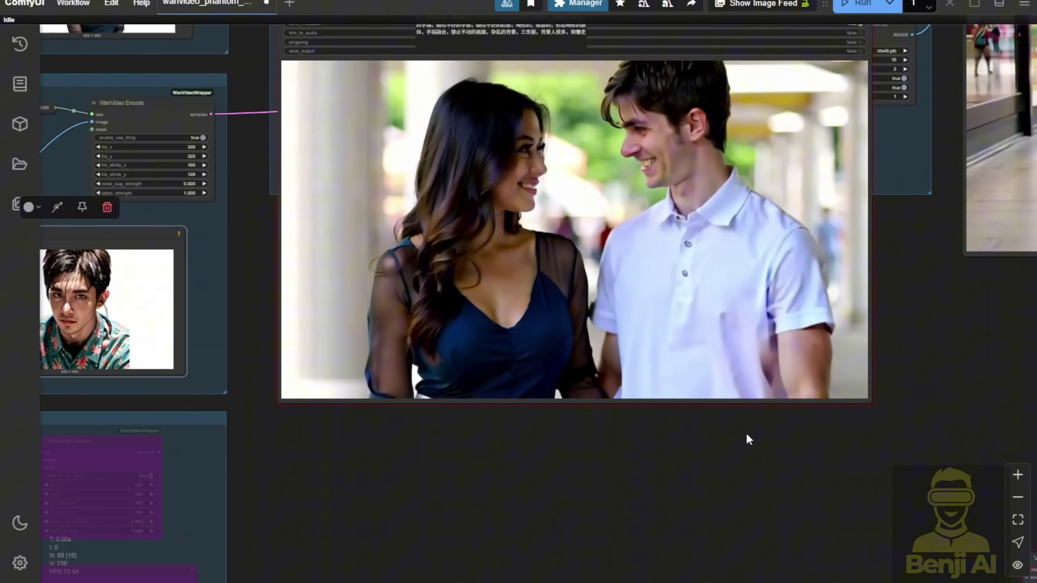
{"action": "scroll", "coordinate": [745, 432], "scroll_direction": "down", "scroll_amount": 2}
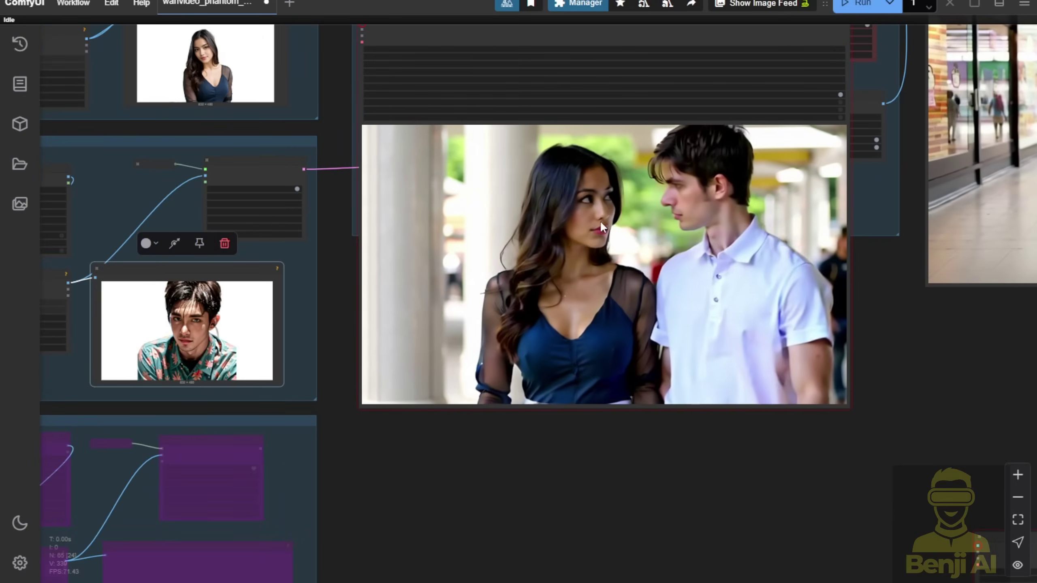
{"action": "left_click_drag", "start_coordinate": [334, 262], "coordinate": [308, 345]}
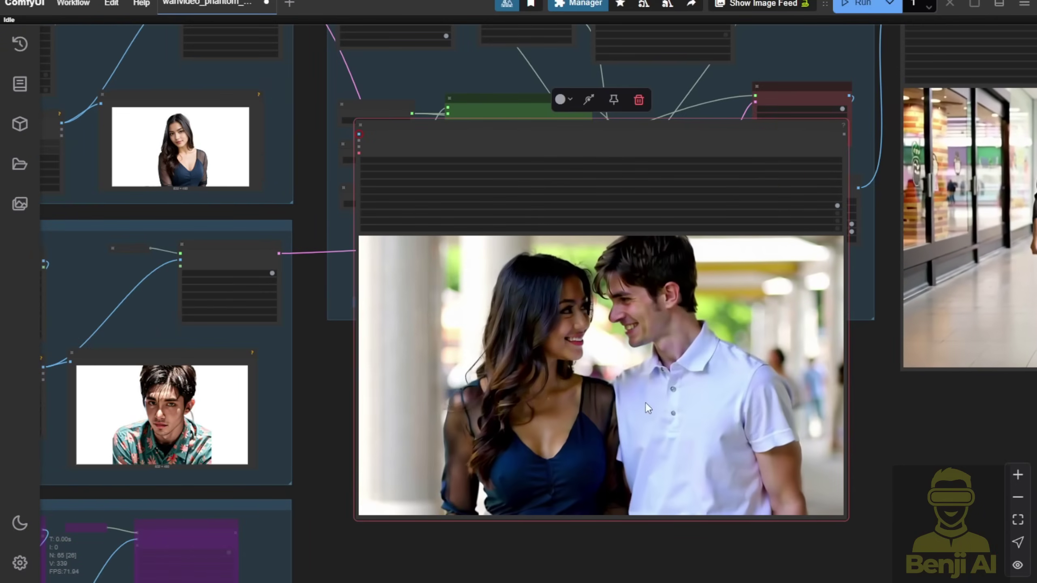
{"action": "scroll", "coordinate": [580, 320], "scroll_direction": "up", "scroll_amount": 1}
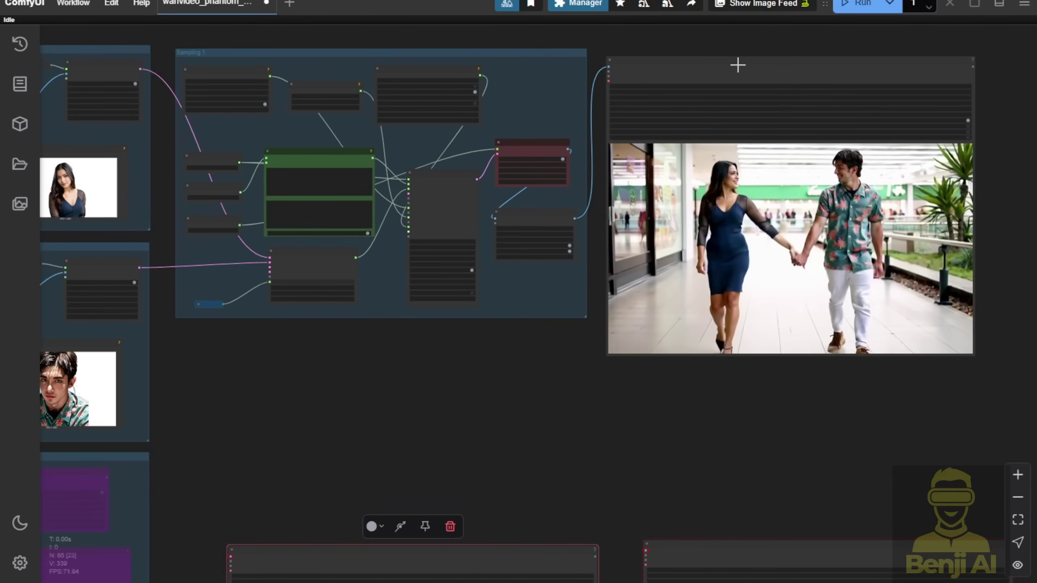
Navigate the canvas to the TextEncode outfit prompt and the Video Combine mall clip of the couple
{"action": "left_click_drag", "start_coordinate": [737, 64], "coordinate": [299, 206]}
{"action": "left_click_drag", "start_coordinate": [651, 213], "coordinate": [902, 157]}
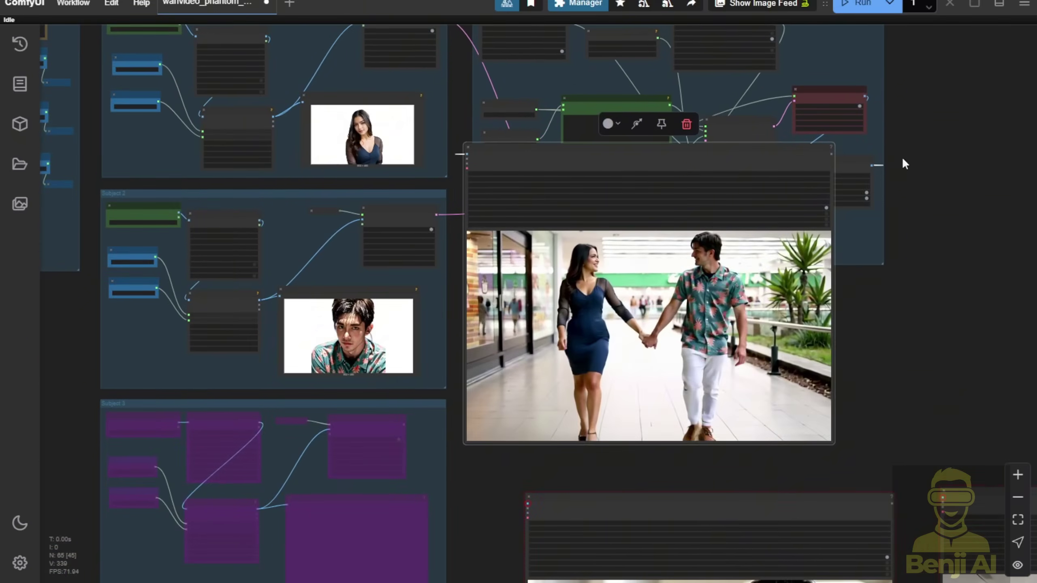
{"action": "scroll", "coordinate": [549, 231], "scroll_direction": "up", "scroll_amount": 2}
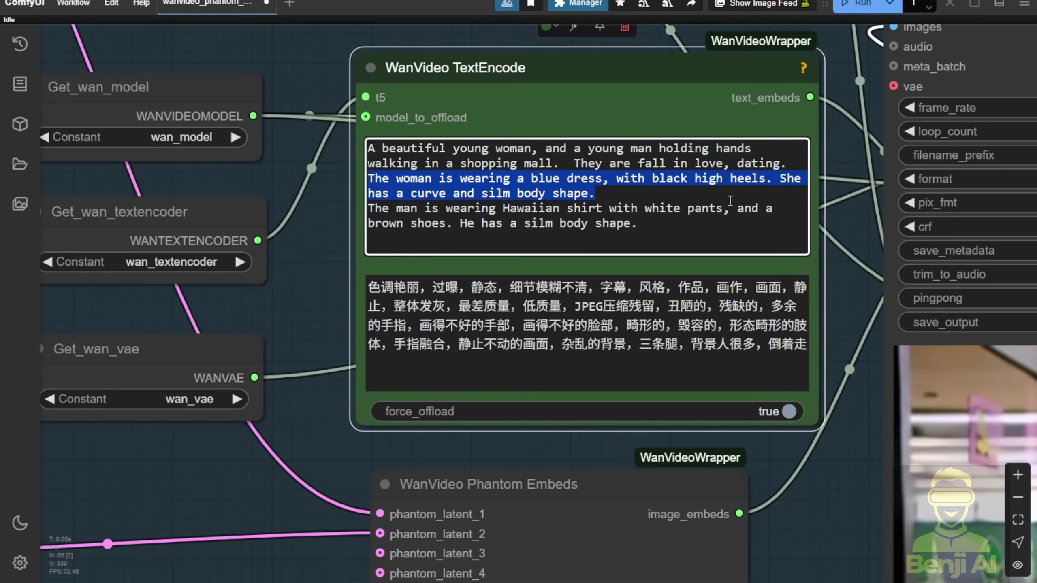
{"action": "left_click", "coordinate": [725, 207]}
{"action": "scroll", "coordinate": [689, 191], "scroll_direction": "up", "scroll_amount": 4}
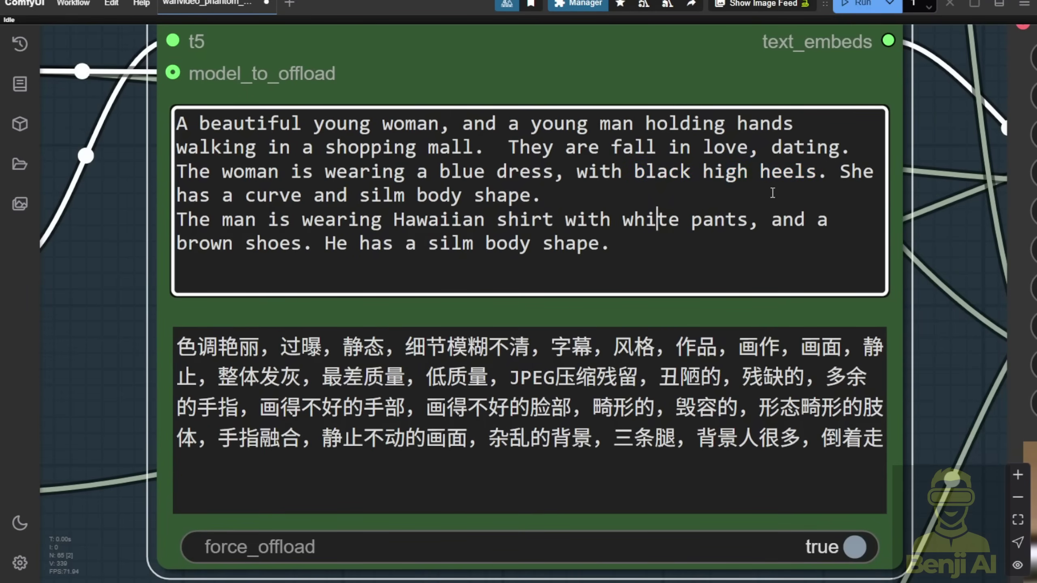
{"action": "scroll", "coordinate": [535, 235], "scroll_direction": "down", "scroll_amount": 1}
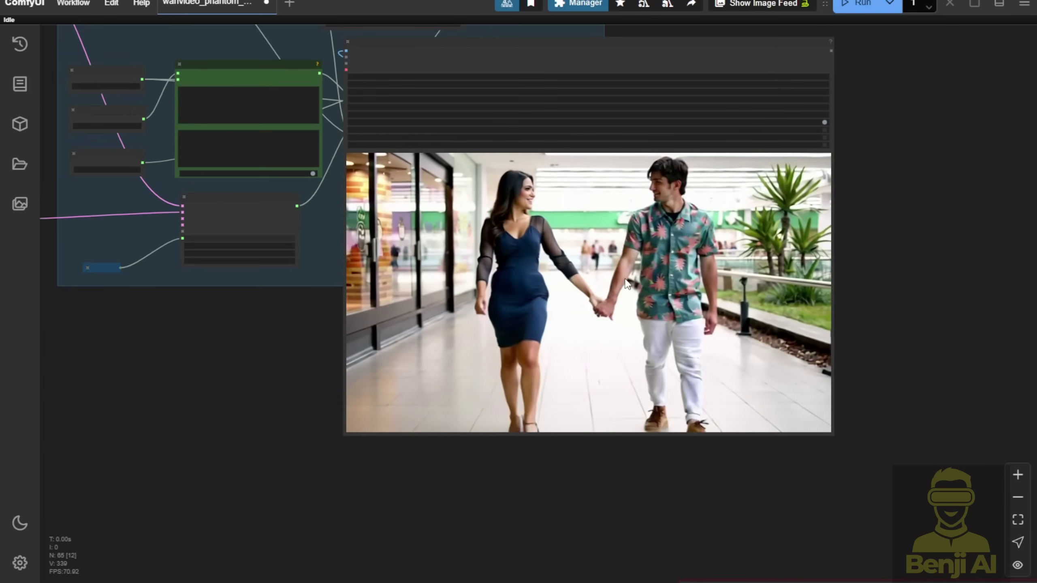
{"action": "scroll", "coordinate": [621, 264], "scroll_direction": "down", "scroll_amount": 1}
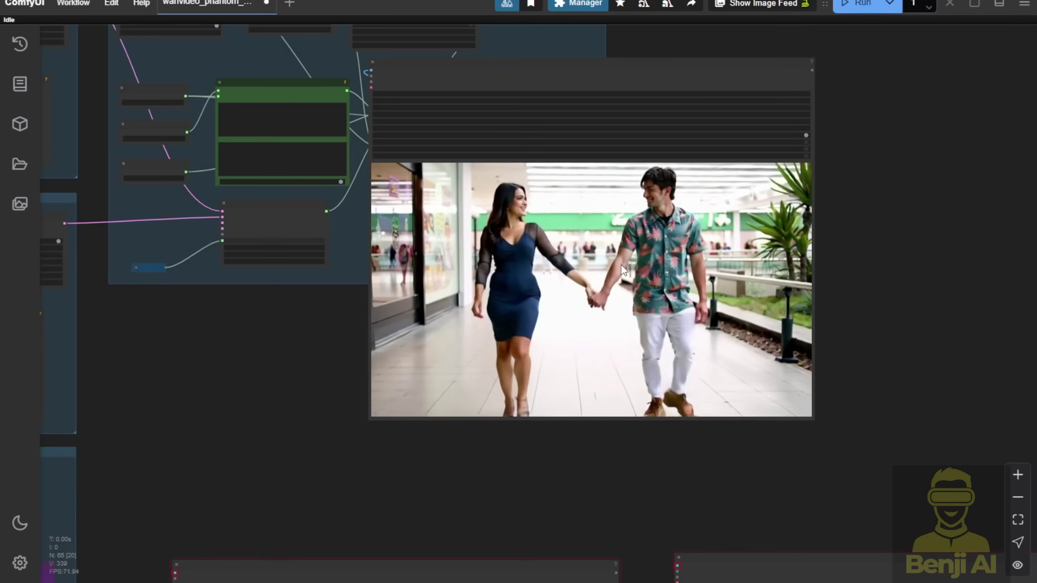
{"action": "scroll", "coordinate": [636, 249], "scroll_direction": "down", "scroll_amount": 1}
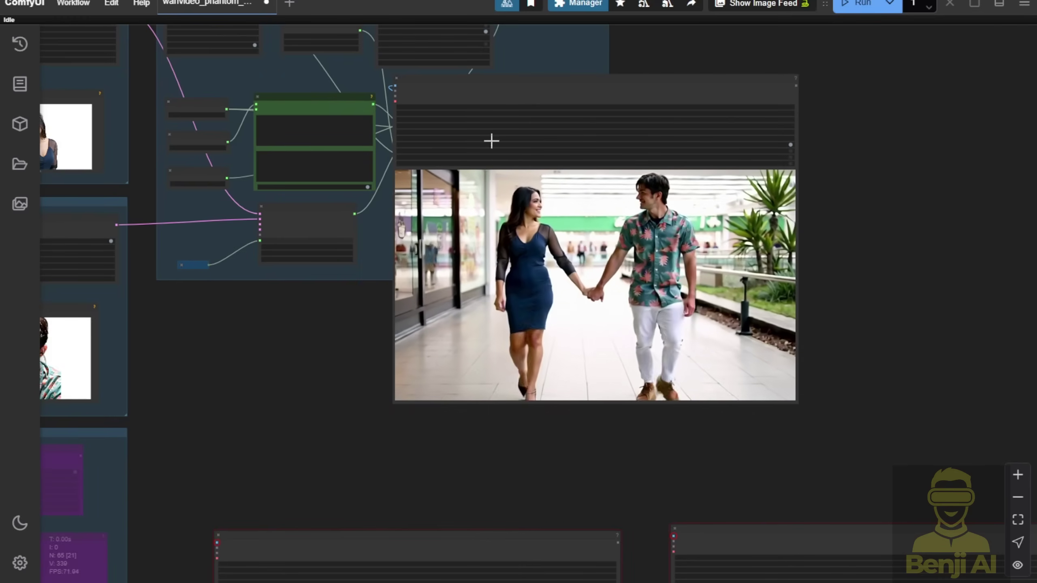
{"action": "scroll", "coordinate": [363, 127], "scroll_direction": "up", "scroll_amount": 6}
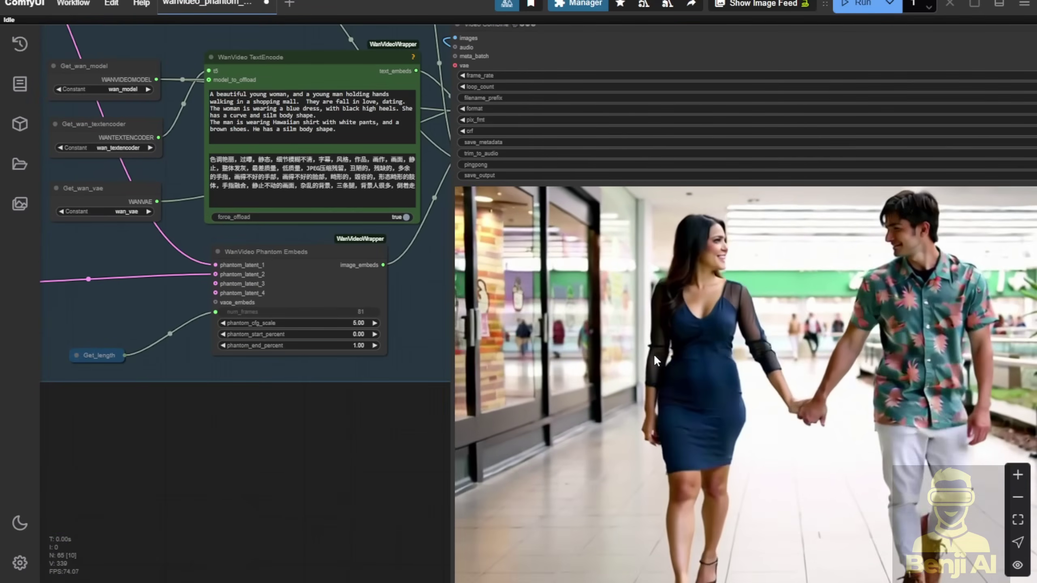
{"action": "left_click", "coordinate": [286, 108]}
{"action": "scroll", "coordinate": [518, 345], "scroll_direction": "down", "scroll_amount": 6}
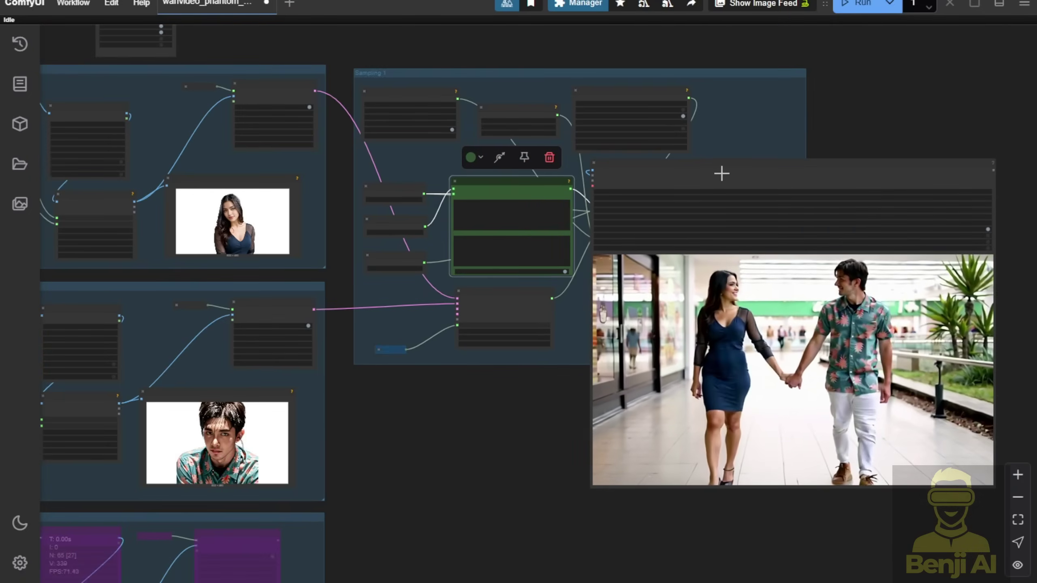
{"action": "left_click_drag", "start_coordinate": [721, 173], "coordinate": [461, 171]}
{"action": "left_click_drag", "start_coordinate": [777, 454], "coordinate": [905, 433]}
{"action": "scroll", "coordinate": [583, 453], "scroll_direction": "up", "scroll_amount": 3}
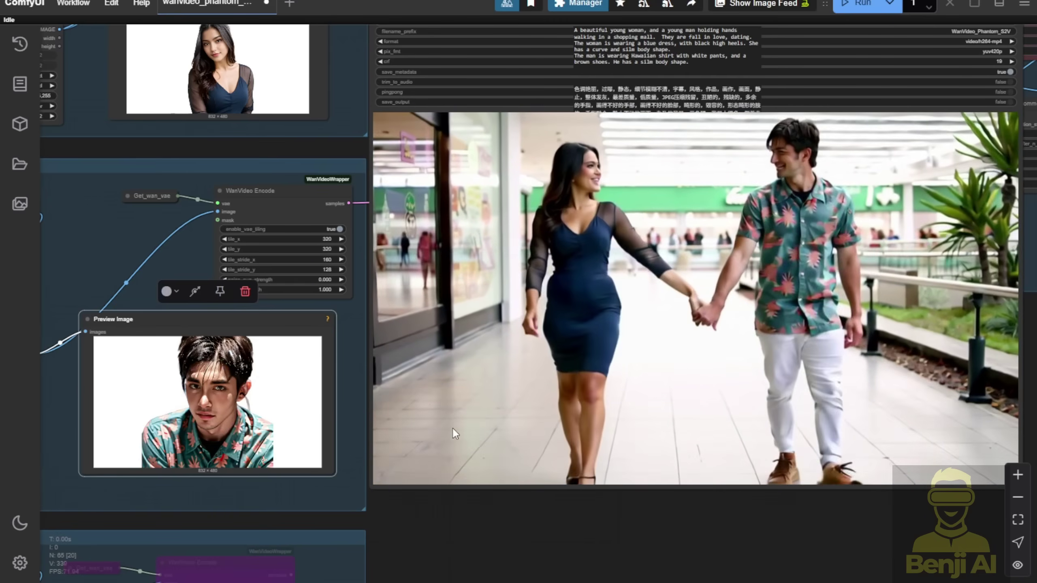
{"action": "scroll", "coordinate": [451, 428], "scroll_direction": "down", "scroll_amount": 3}
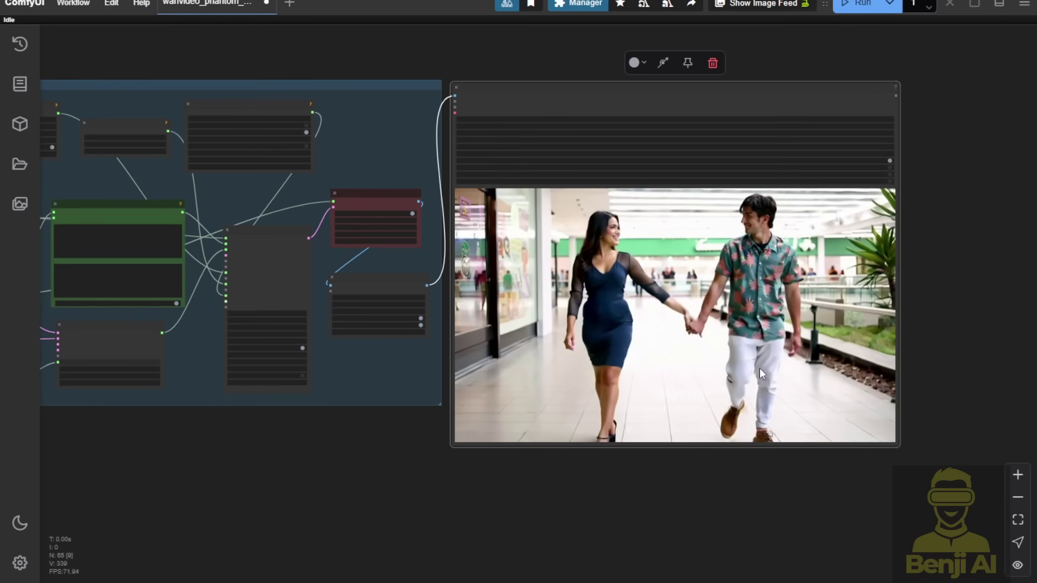
{"action": "left_click_drag", "start_coordinate": [300, 514], "coordinate": [556, 458]}
{"action": "scroll", "coordinate": [535, 470], "scroll_direction": "down", "scroll_amount": 4}
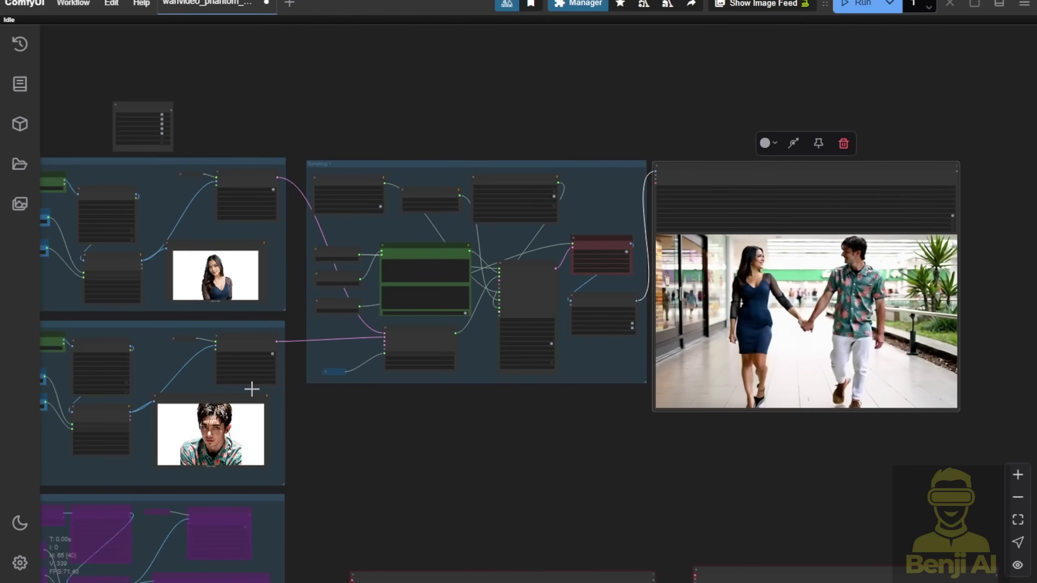
{"action": "left_click_drag", "start_coordinate": [324, 473], "coordinate": [384, 301]}
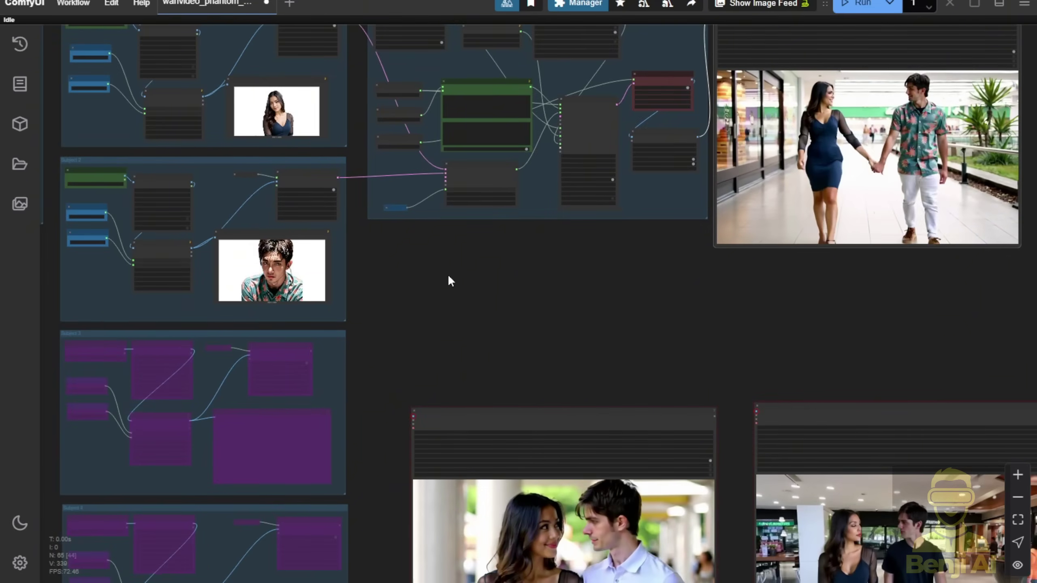
{"action": "left_click_drag", "start_coordinate": [670, 303], "coordinate": [631, 442]}
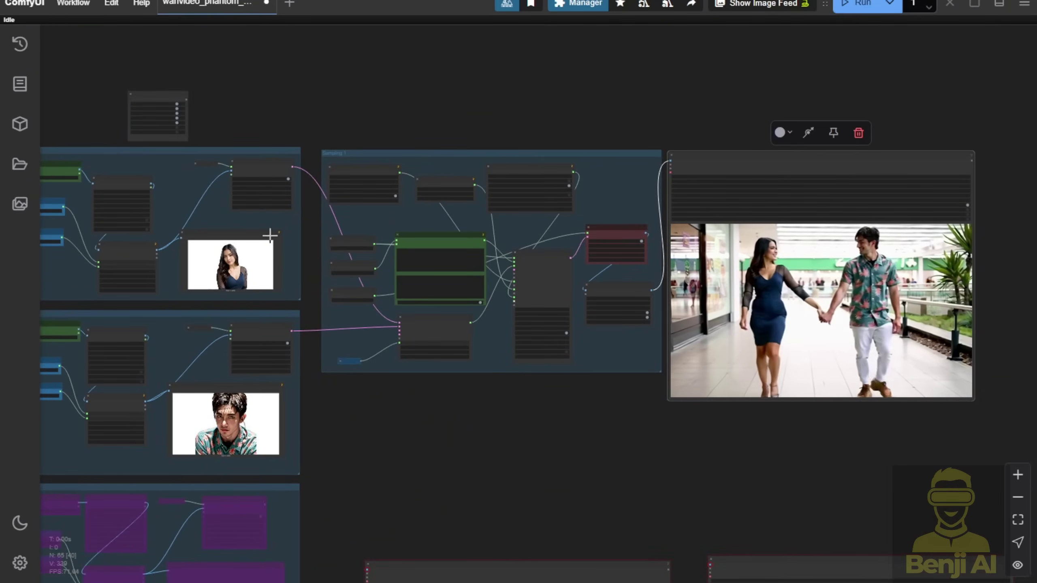
Scroll up the Phantom-Wan model card to its sample image grid and Latest News
{"action": "scroll", "coordinate": [436, 237], "scroll_direction": "up", "scroll_amount": 5}
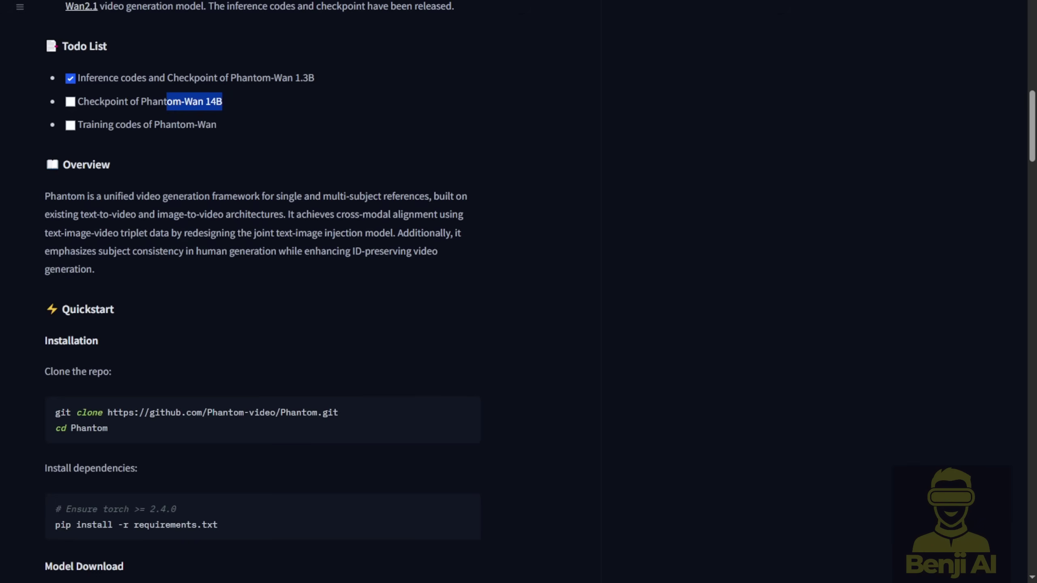
{"action": "scroll", "coordinate": [217, 358], "scroll_direction": "up", "scroll_amount": 10}
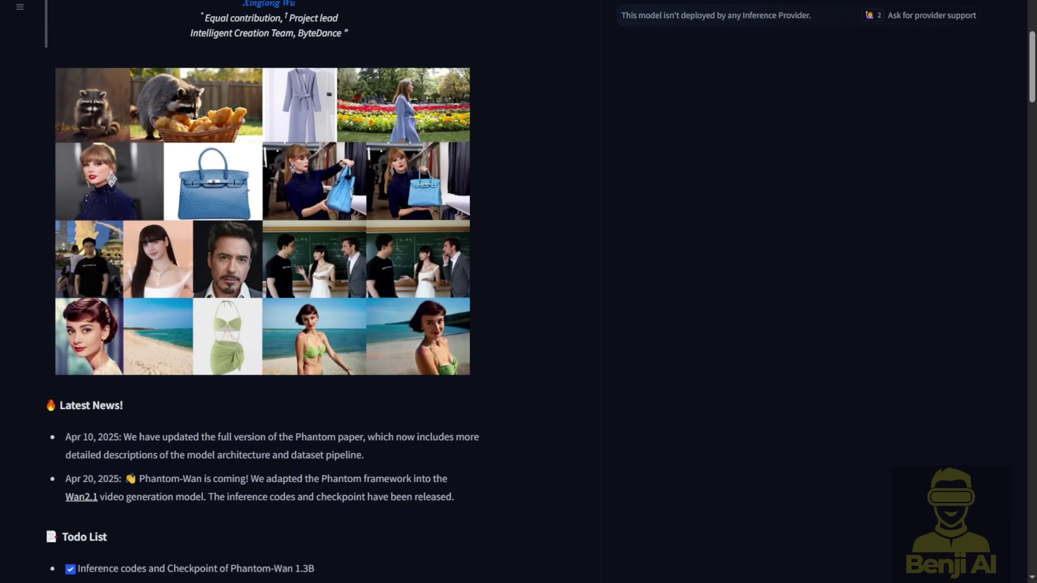